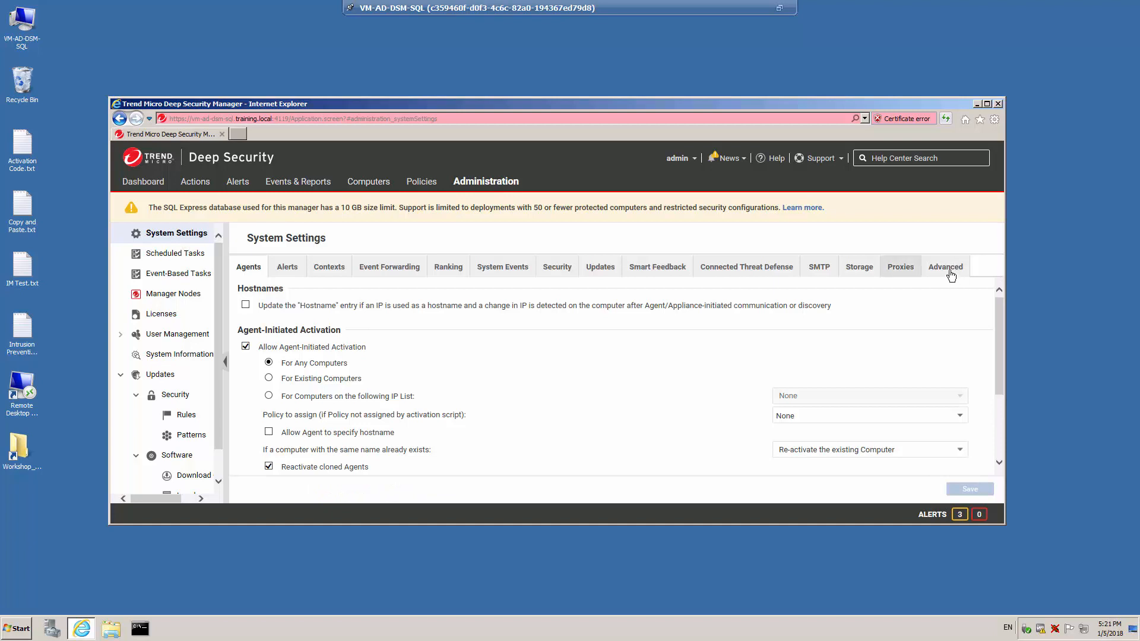
- Start enabling multi-tenant mode from the advanced system settings and paste the multi-tenant activation code
click(948, 268)
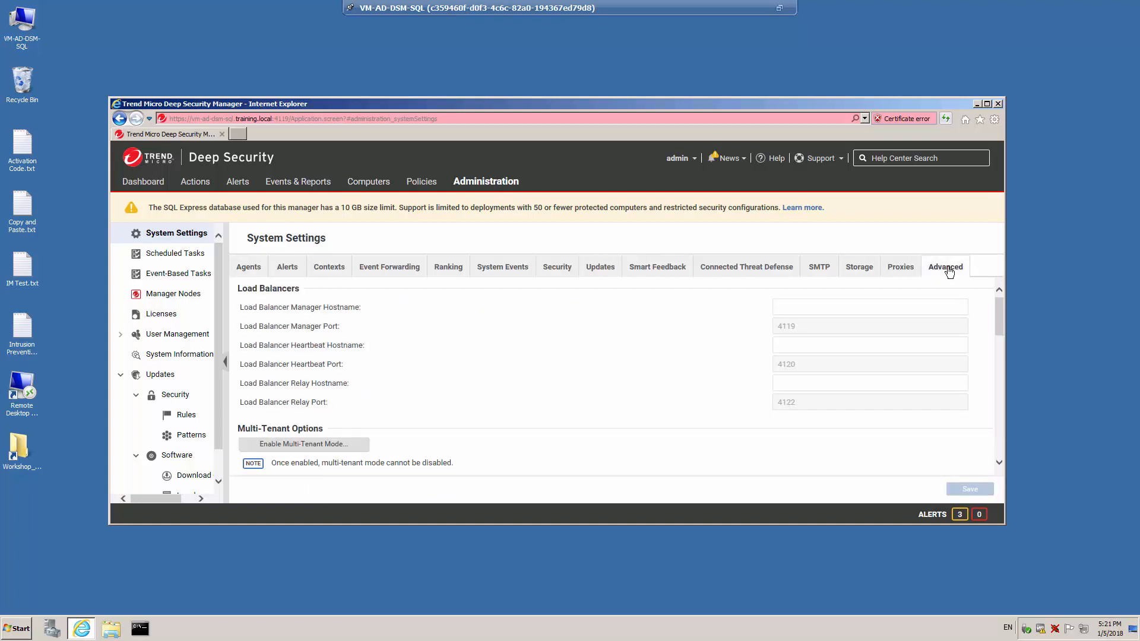
click(329, 449)
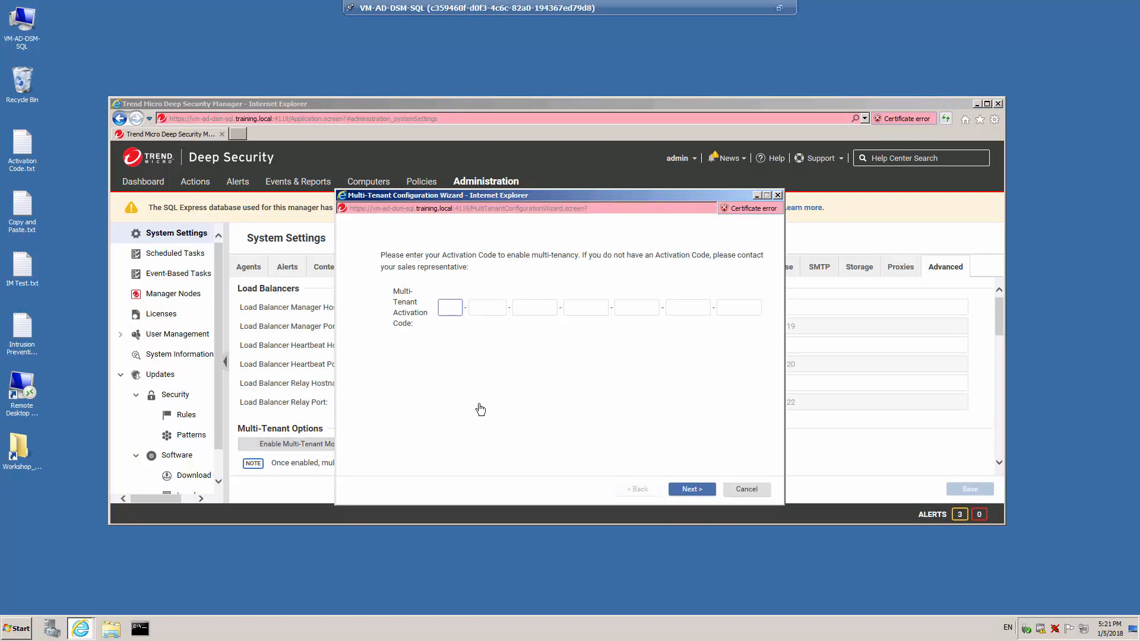
text(XX-XXXX-XXXXX-XXXXX-XXXXX-XXXXX-XXXXX)
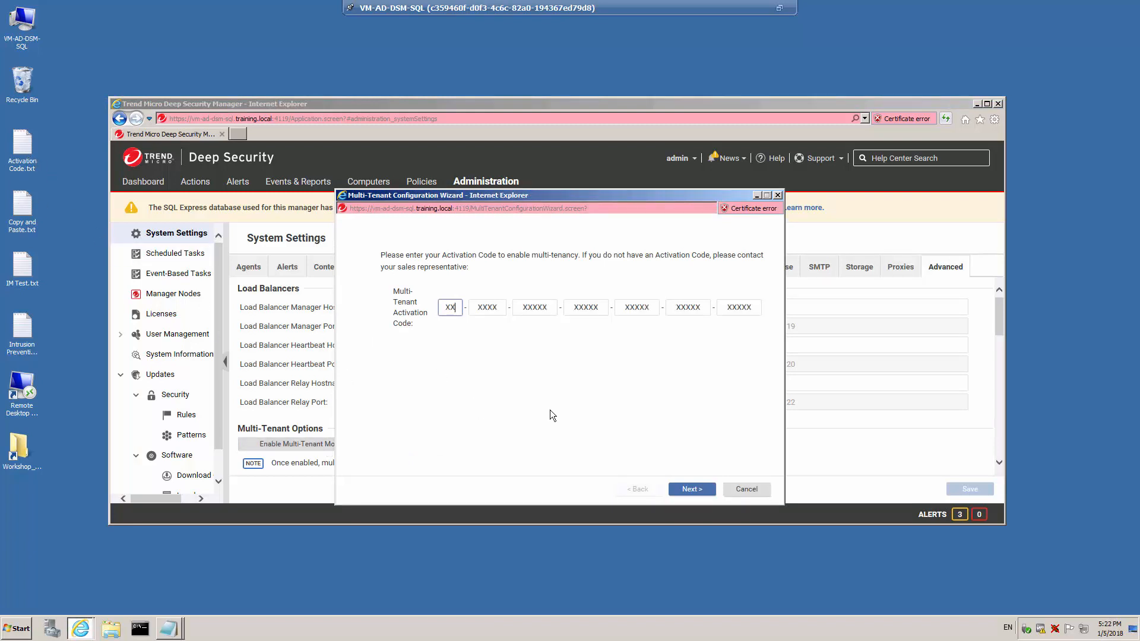
click(696, 489)
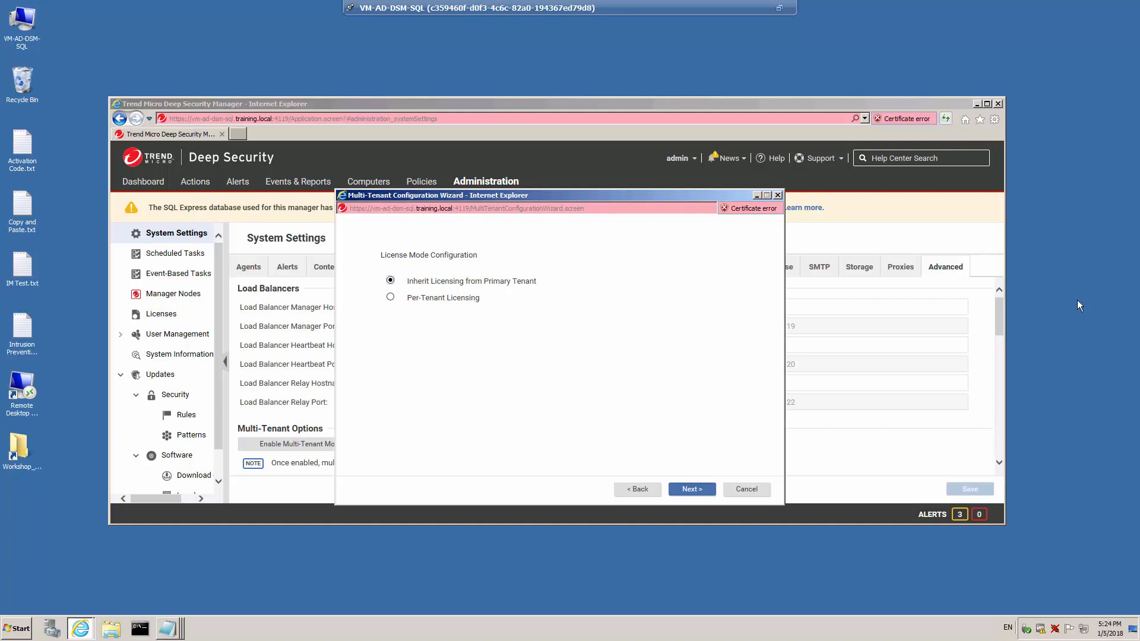
- Choose Per-Tenant Licensing and finish enabling multi-tenant mode
click(391, 298)
click(694, 490)
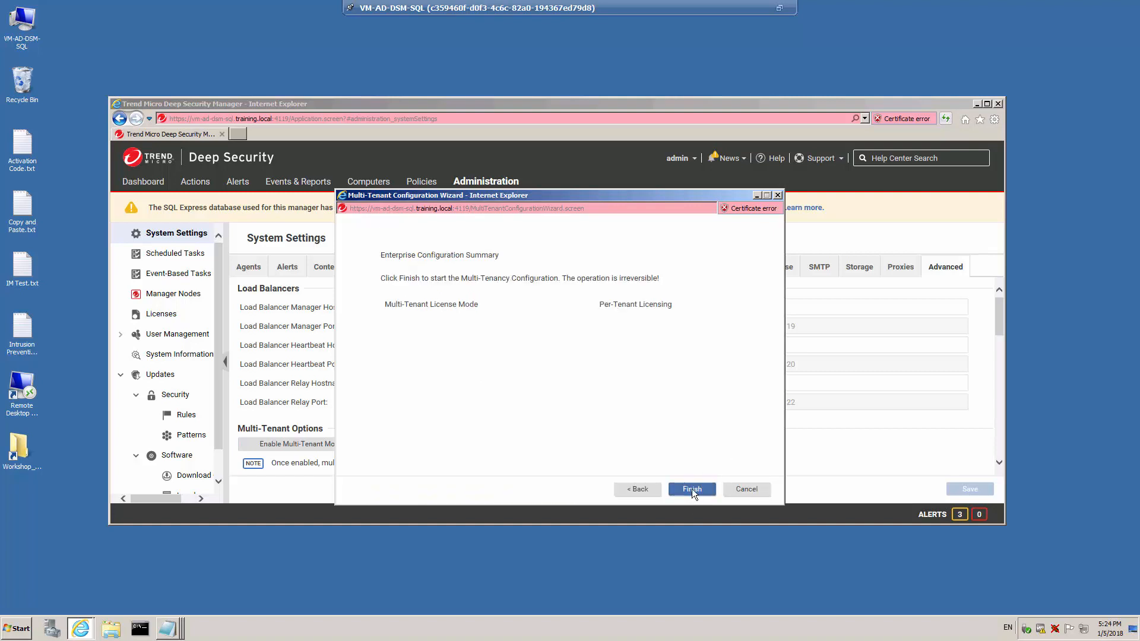
click(693, 489)
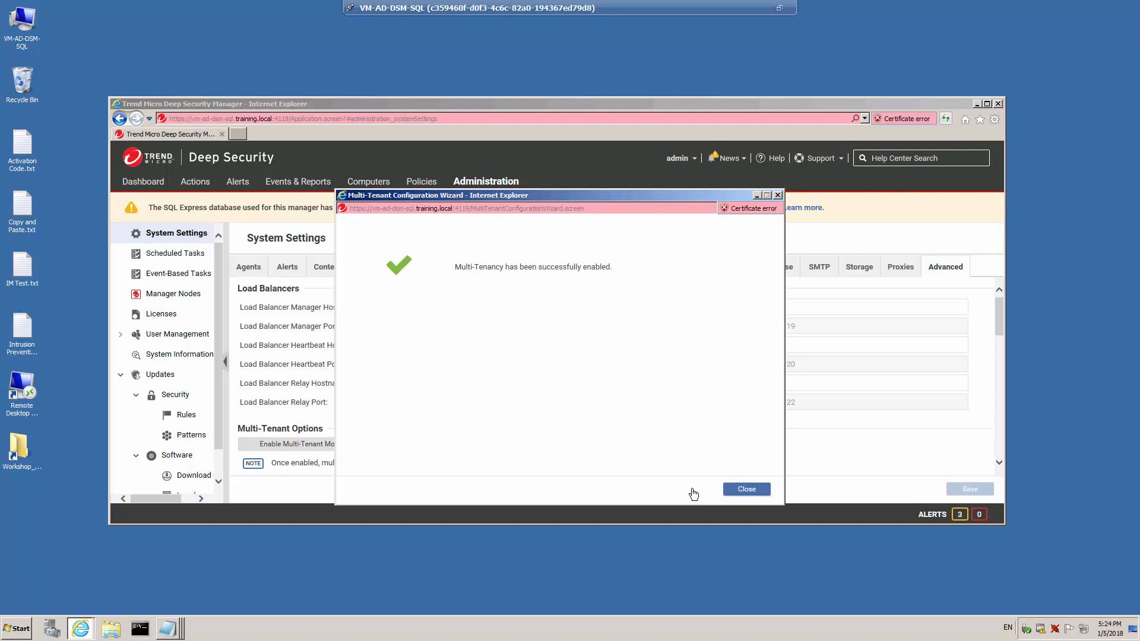
click(750, 492)
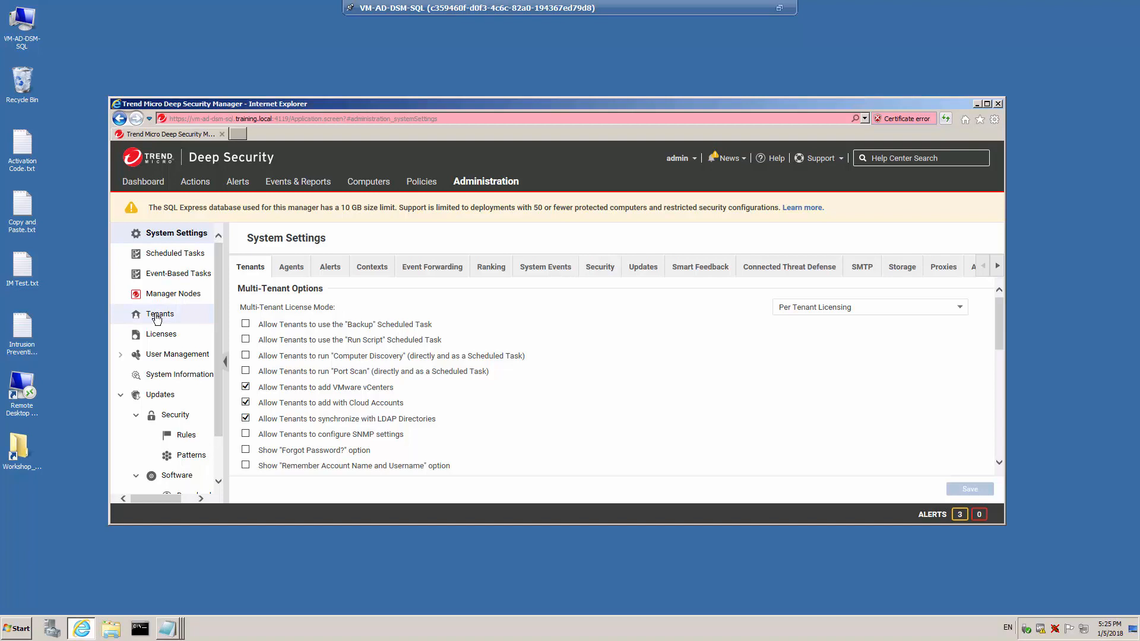
- Start a new tenant with account name ABC_Co and paste the administrator's e-mail address
click(157, 320)
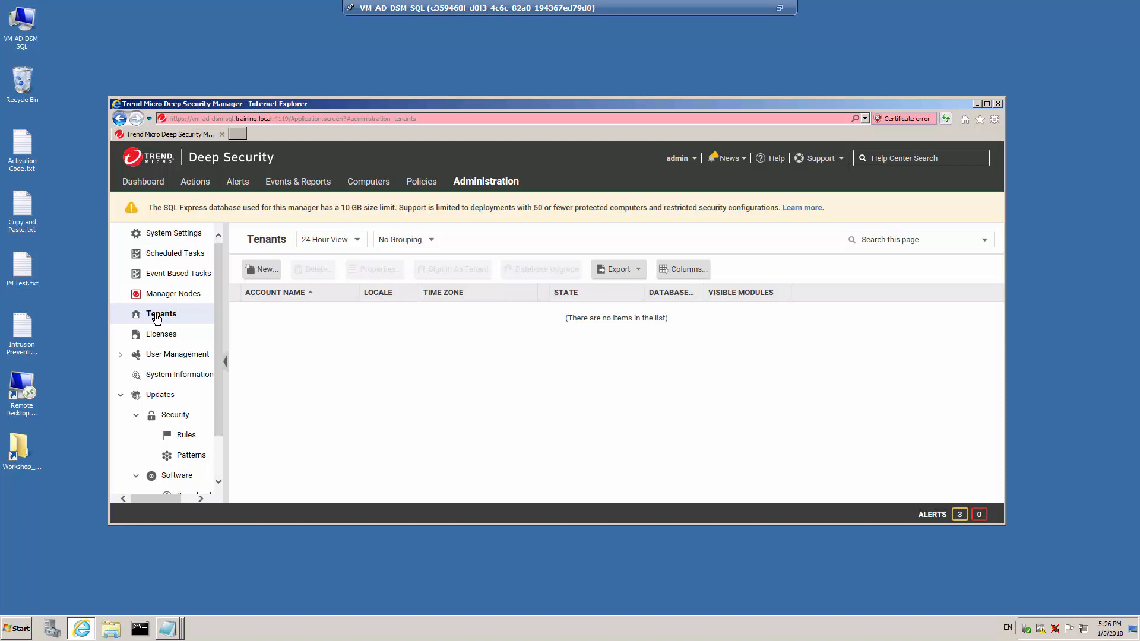
click(275, 272)
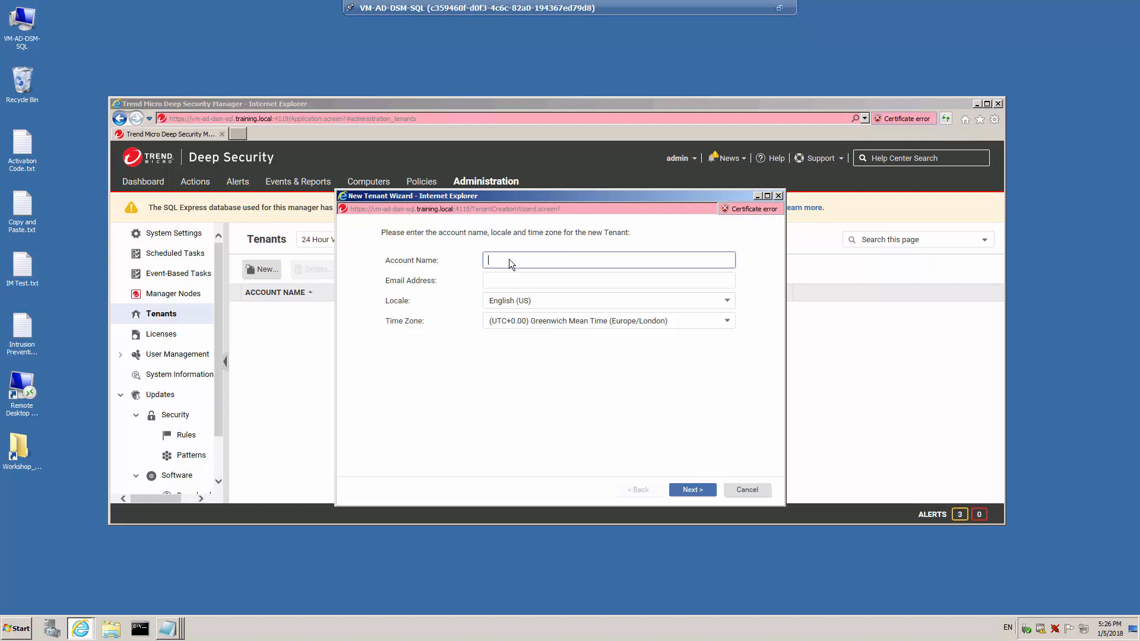
text(ABC_Co)
click(608, 283)
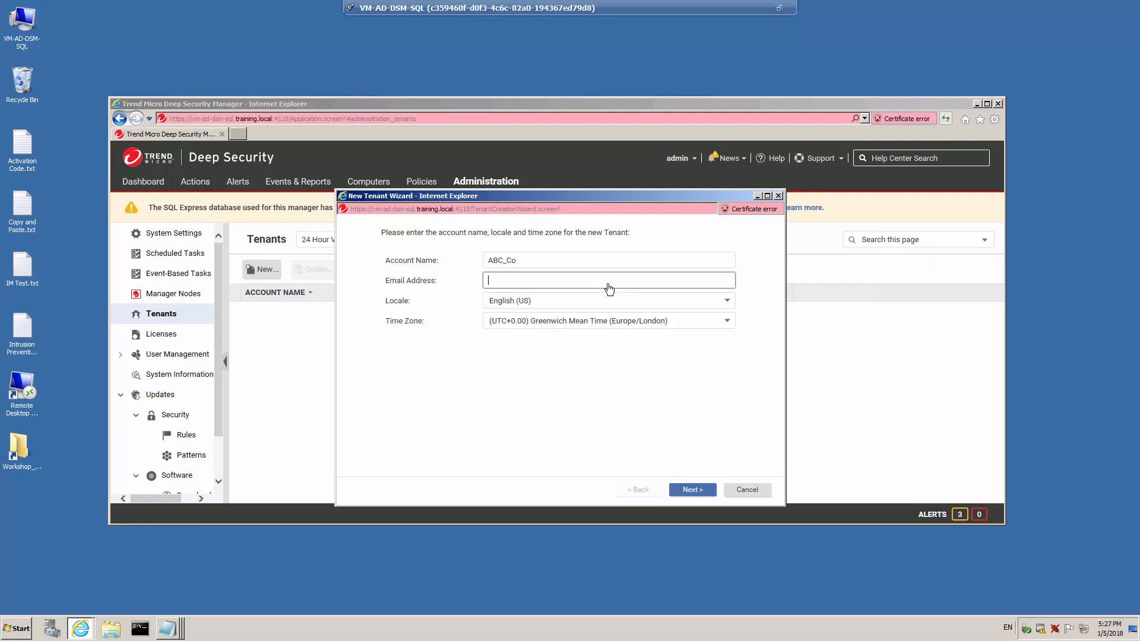
key(ctrl+v)
- Set the ABC_Co tenant's time zone to (UTC-5.00) Eastern Standard Time (America/Detroit) and continue
click(574, 324)
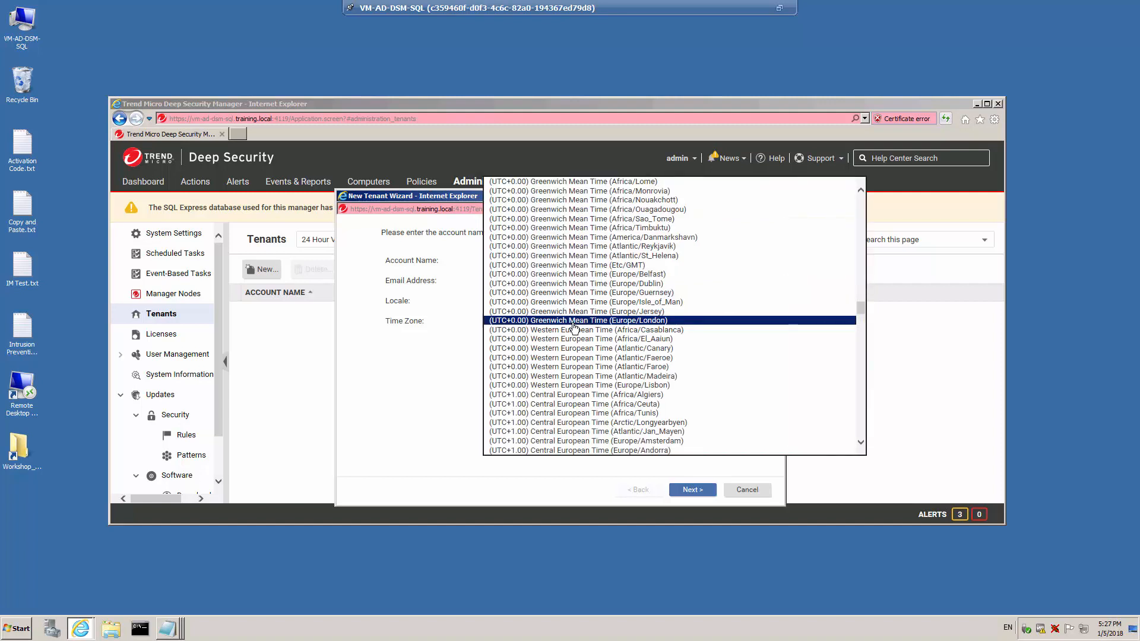
scroll(574, 327, up, 10)
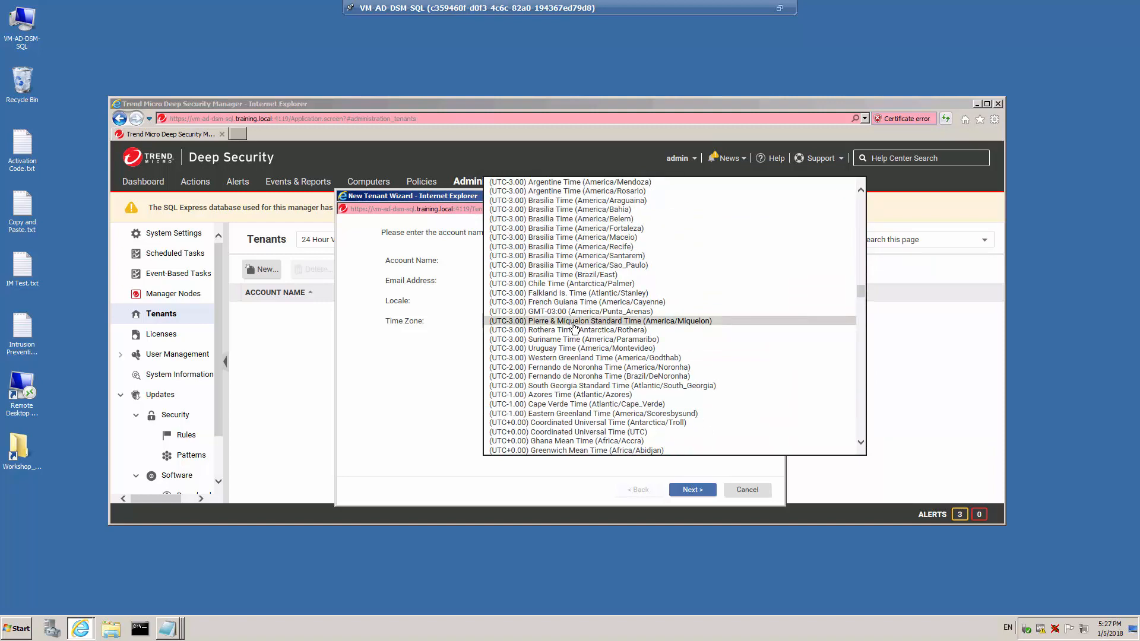
scroll(574, 327, up, 12)
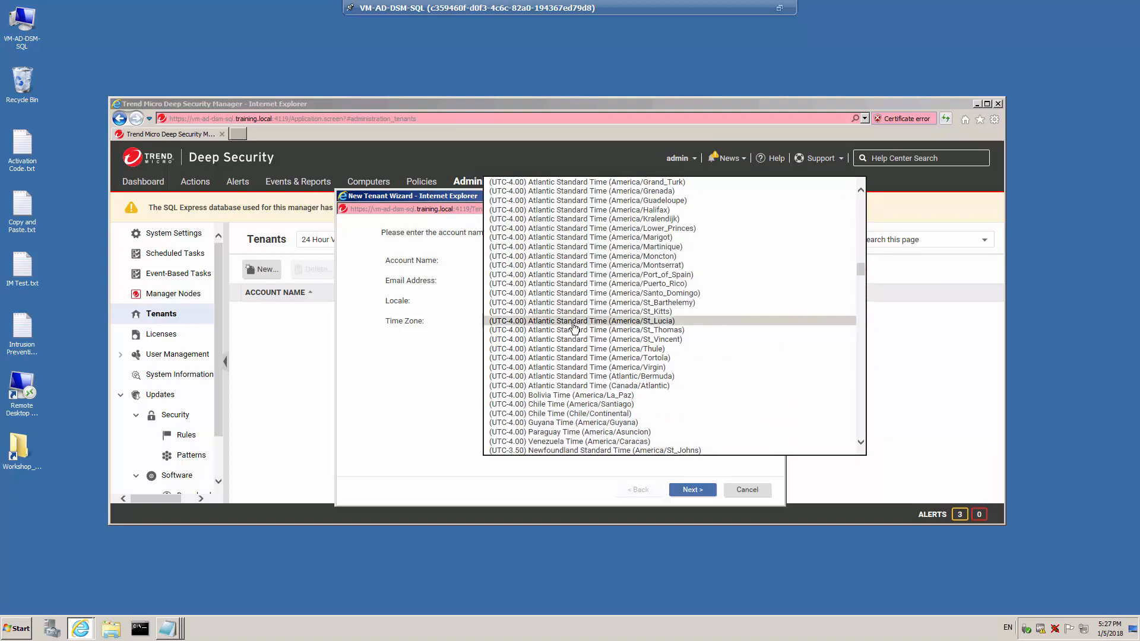
scroll(574, 327, up, 9)
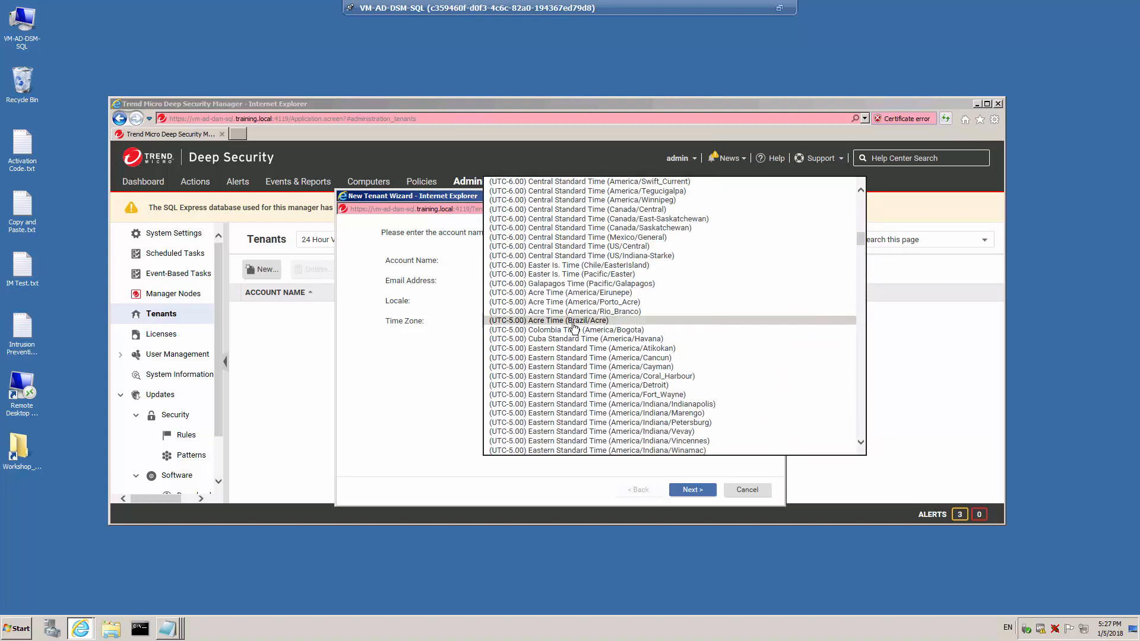
click(628, 388)
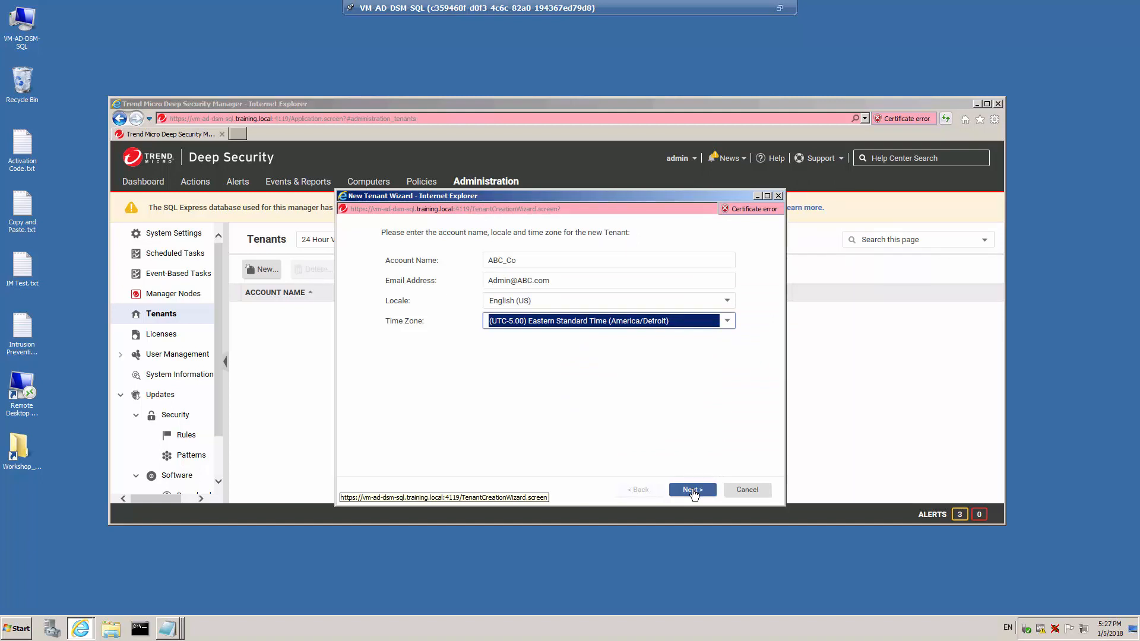
click(692, 490)
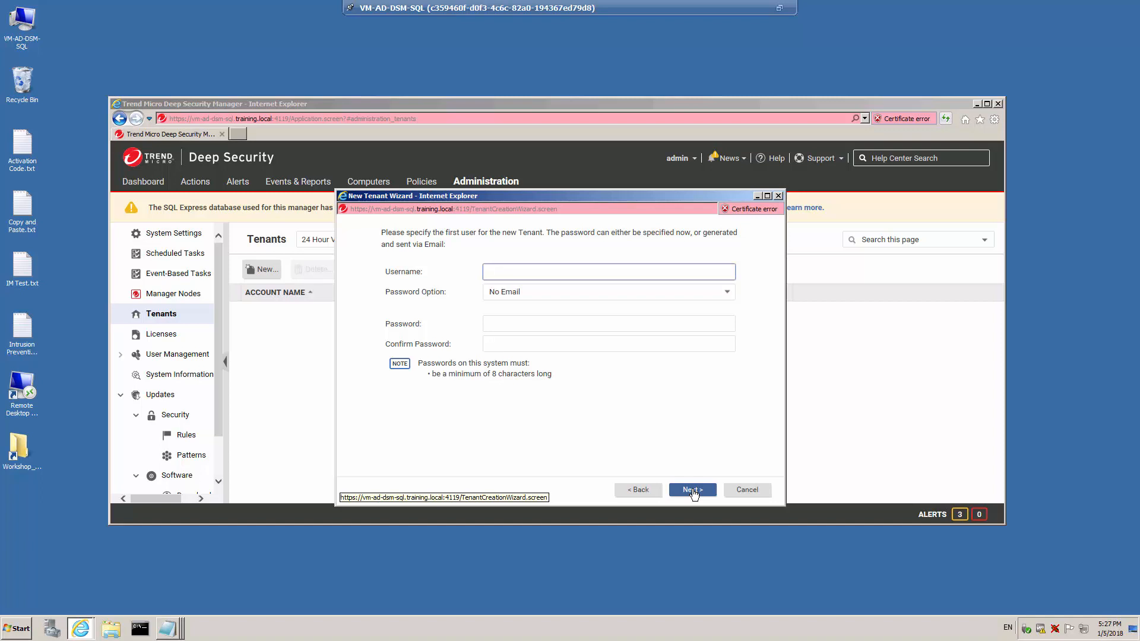
- Set the first user's username to Admin_ABC with the password option No Email
text(Admin)
text(_ABC)
click(726, 293)
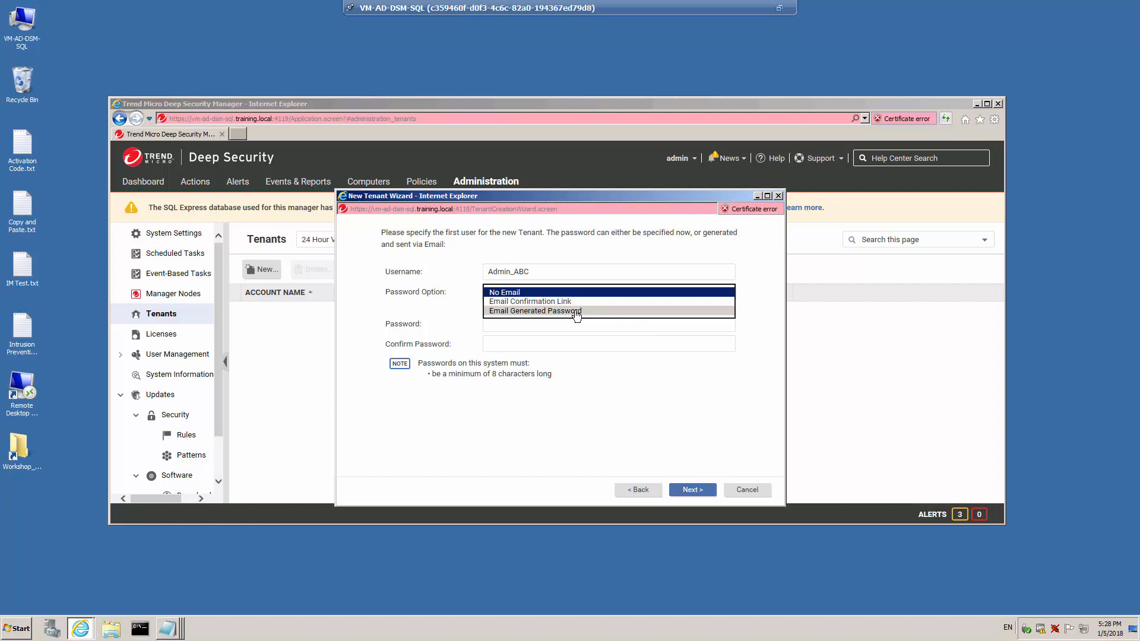
click(525, 294)
- Enter and confirm the first user's password and finish creating the ABC_Co tenant
click(529, 323)
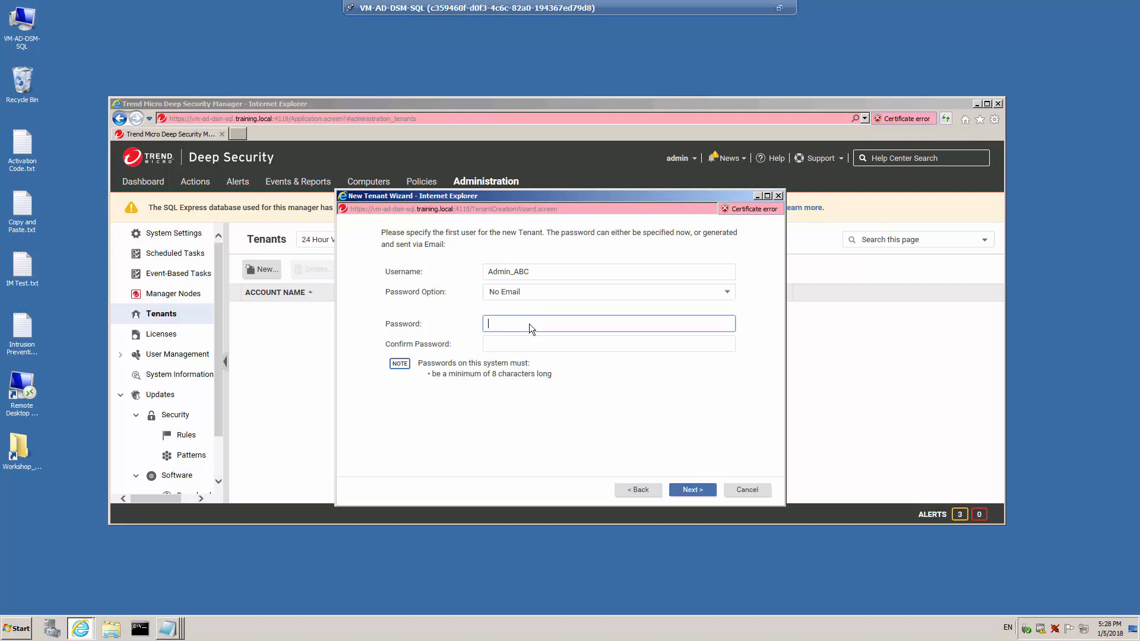
text(••••••••••)
click(546, 348)
text(•••••)
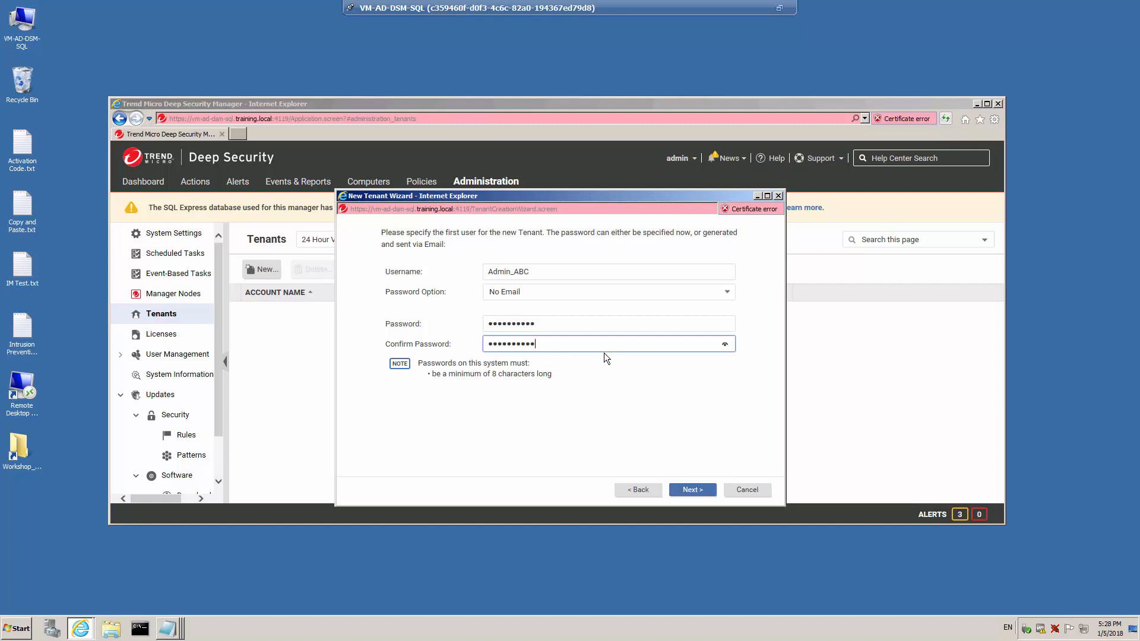
click(692, 491)
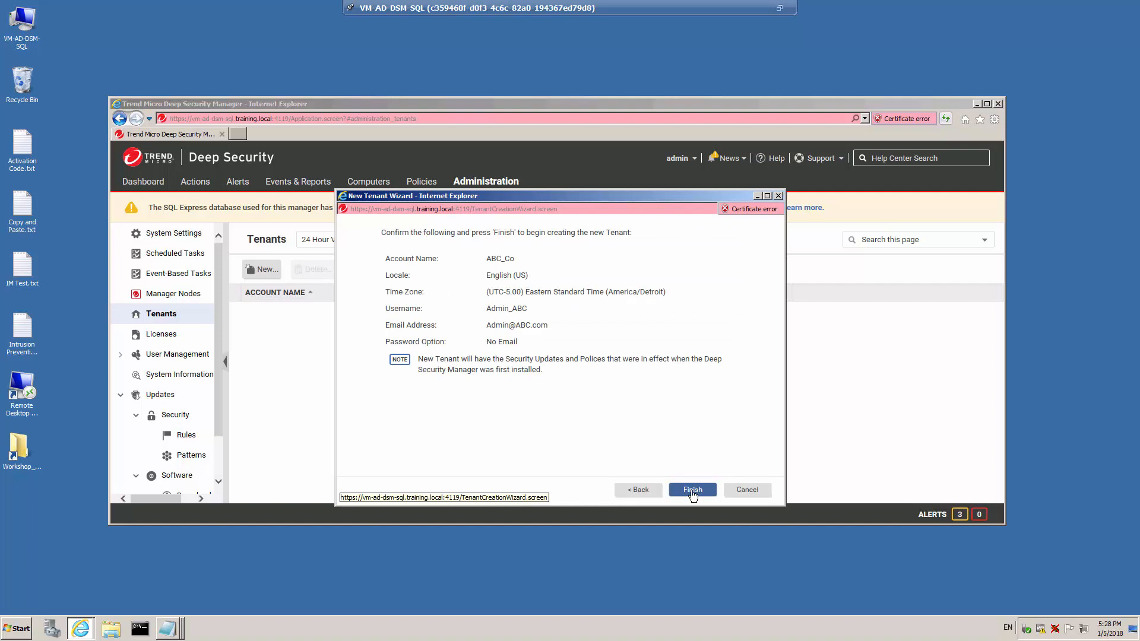
click(693, 492)
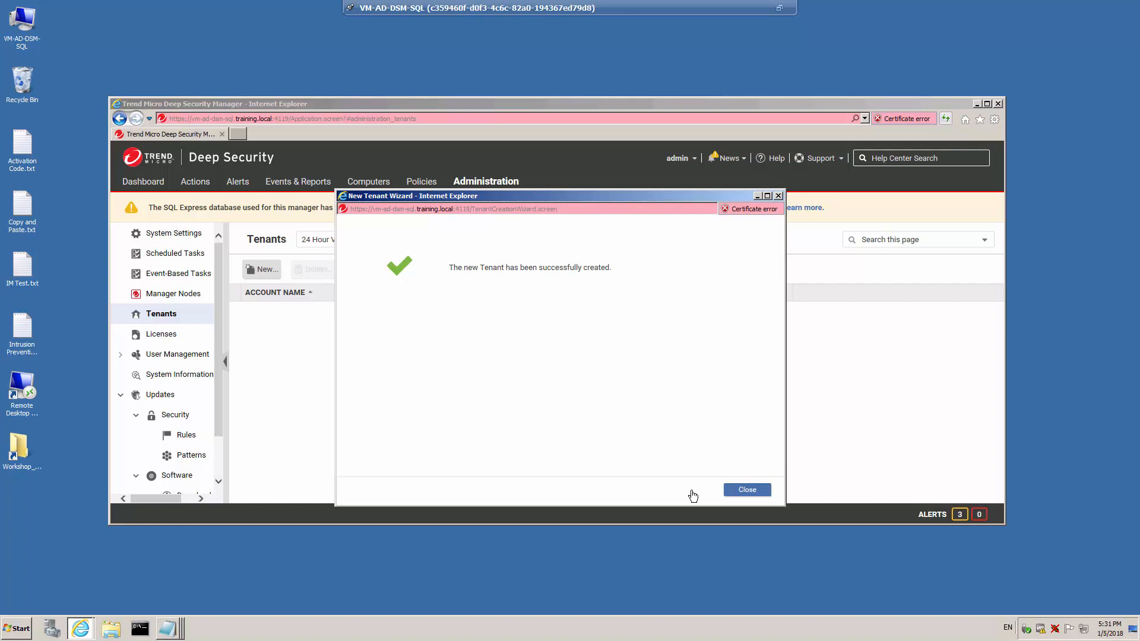
click(747, 491)
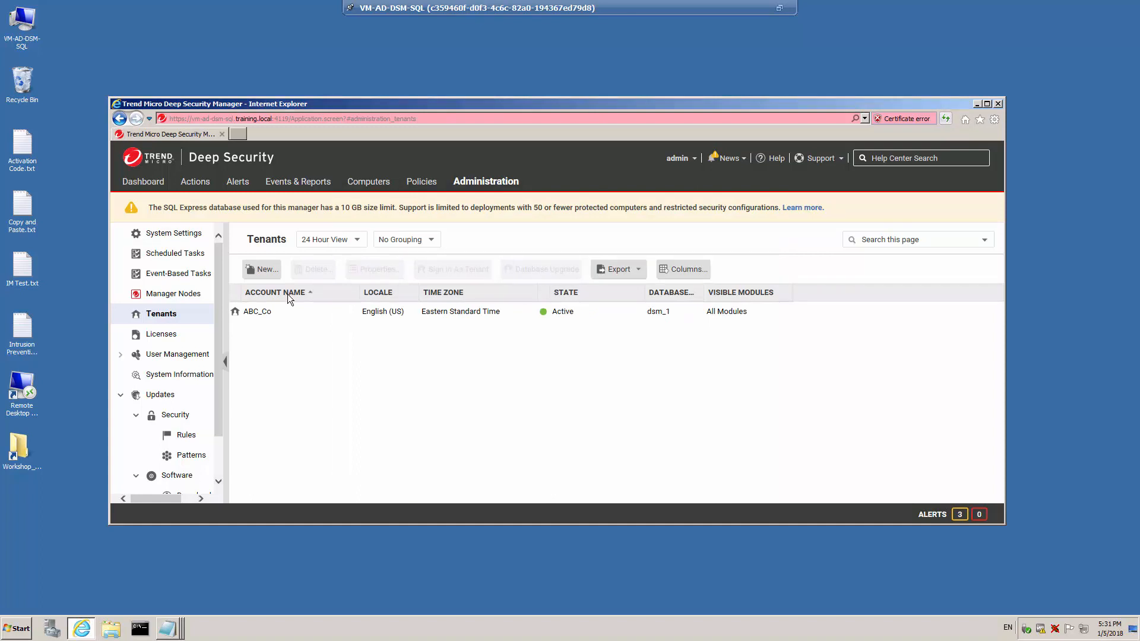
- Start another new tenant with account name XYZ_Ltd and enter the administrator's e-mail address
click(266, 270)
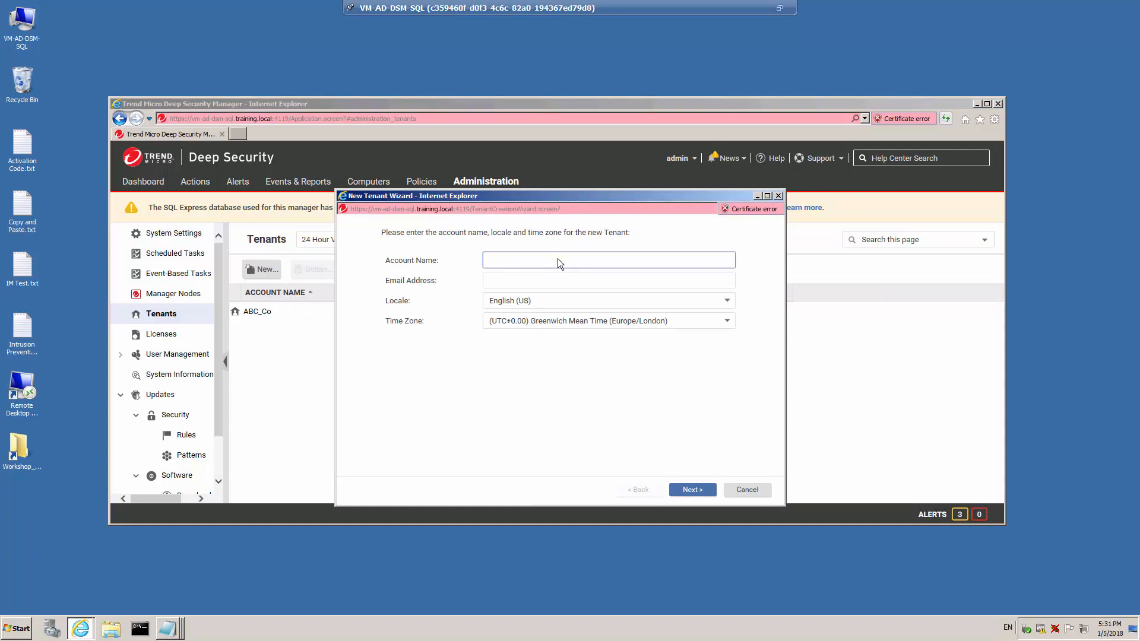
text(XYZ_Ltd)
click(556, 279)
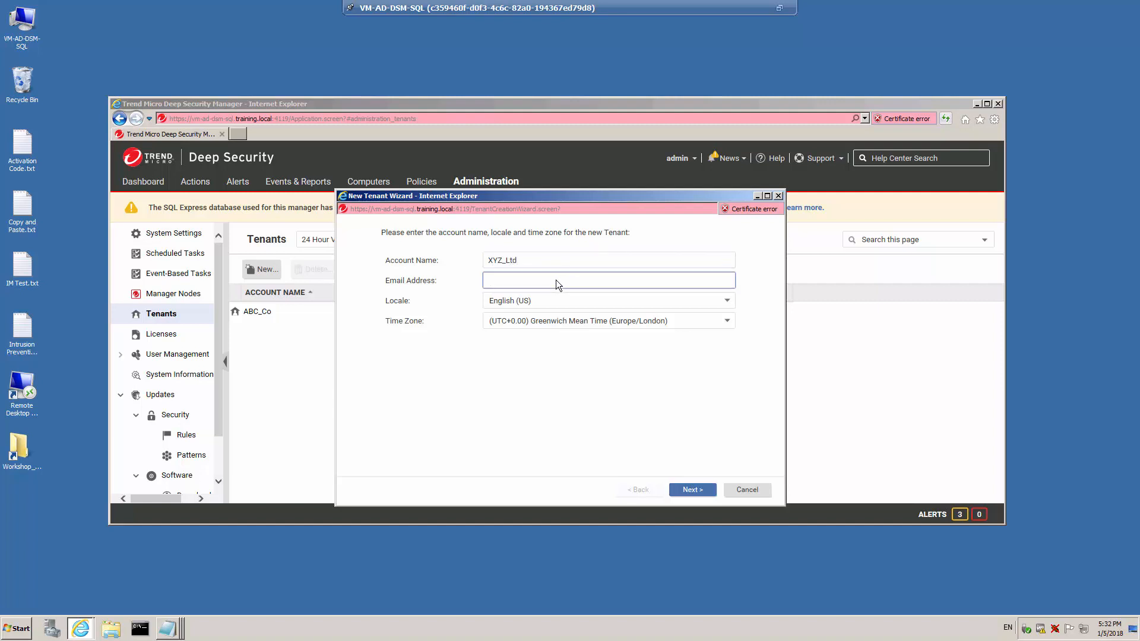
text(Admin@XYZ.com)
- Set the XYZ_Ltd tenant's time zone to (UTC-5.00) Eastern Standard Time (America/New_York) and continue
click(630, 326)
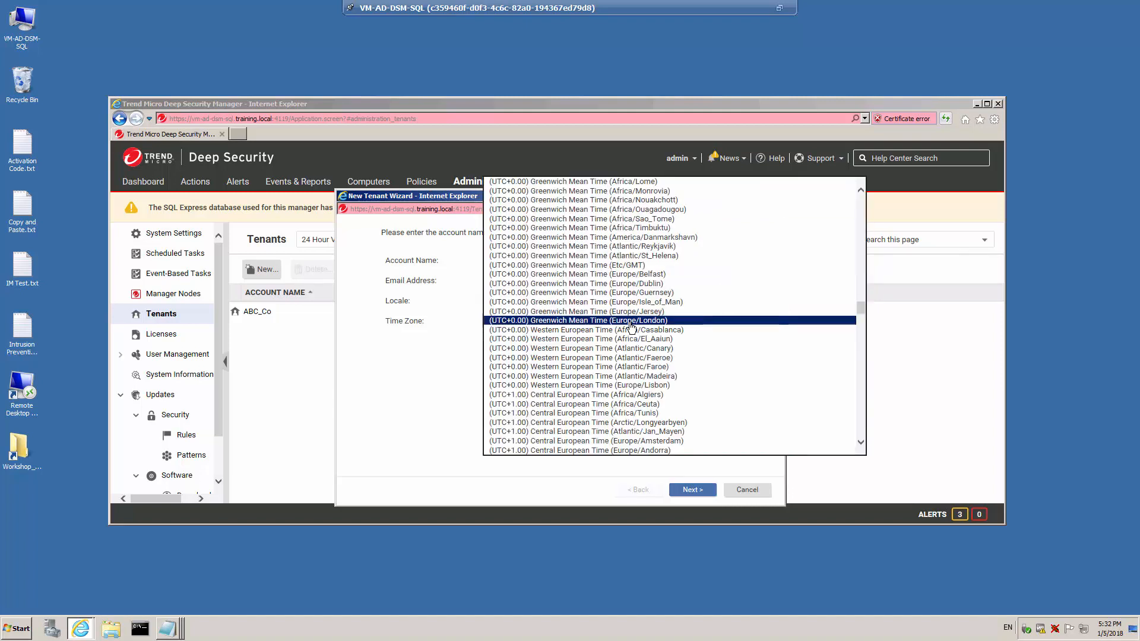
scroll(632, 325, up, 10)
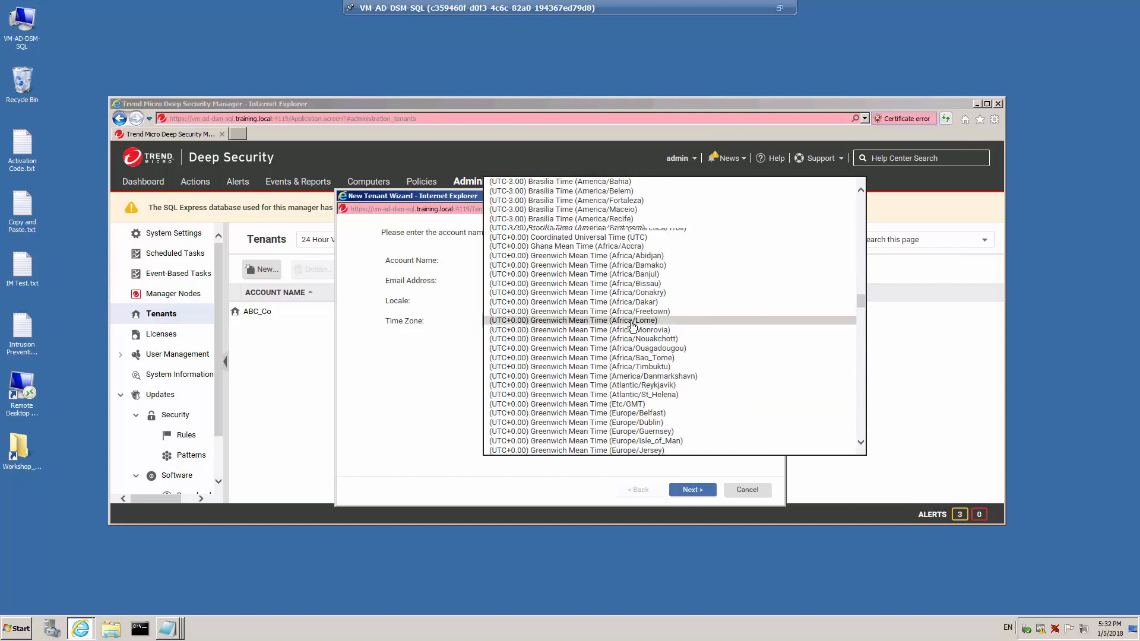
scroll(632, 325, up, 9)
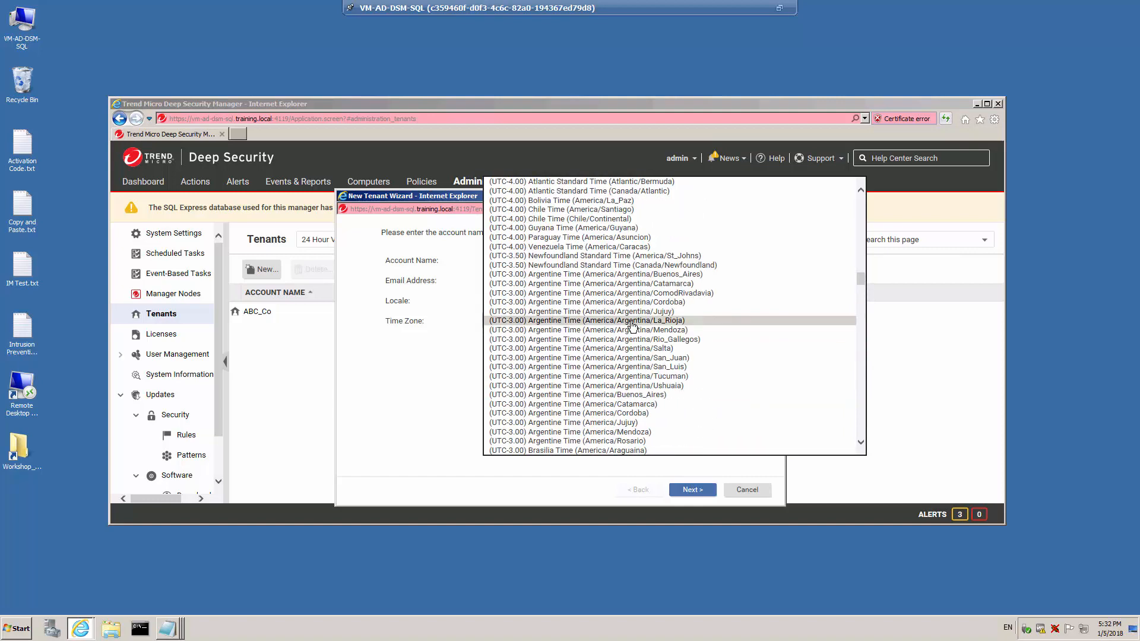
scroll(633, 325, up, 12)
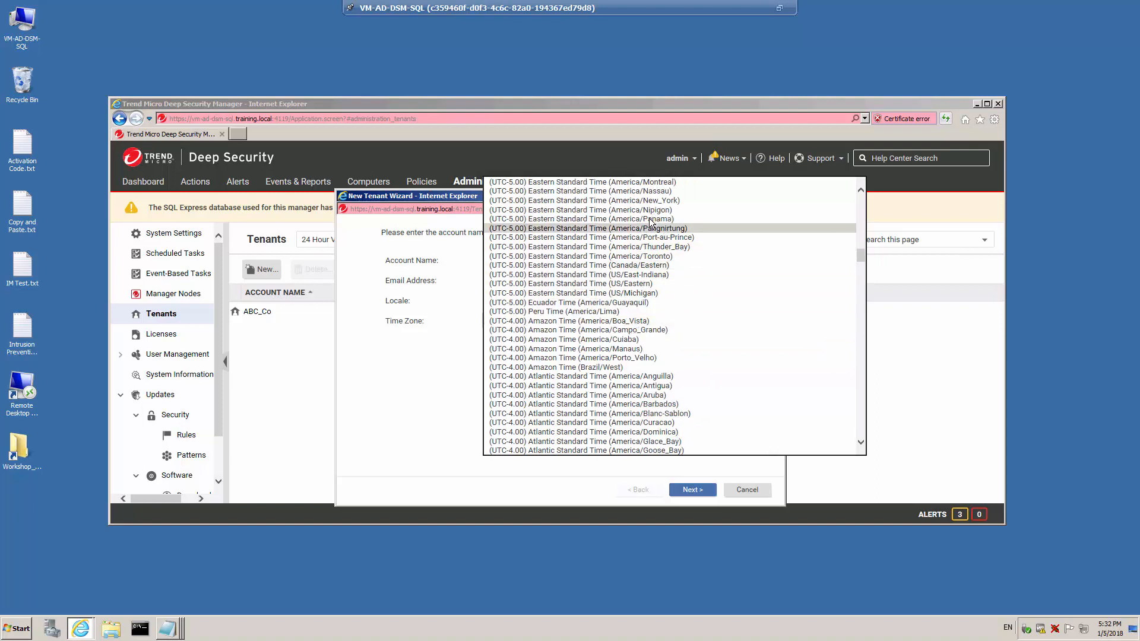
click(655, 202)
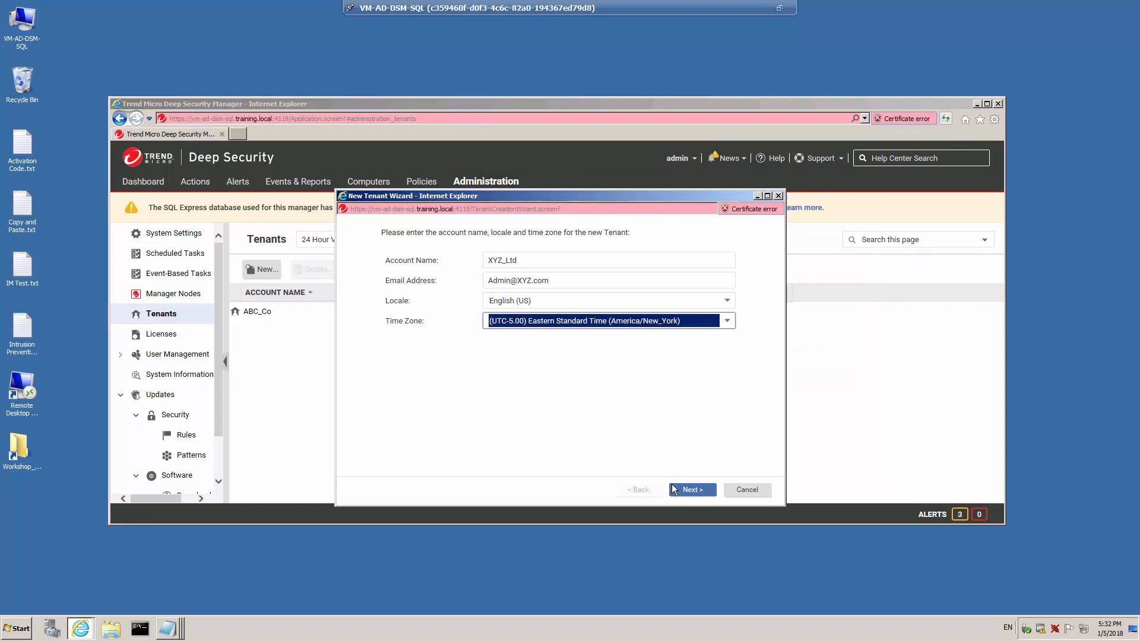
click(693, 490)
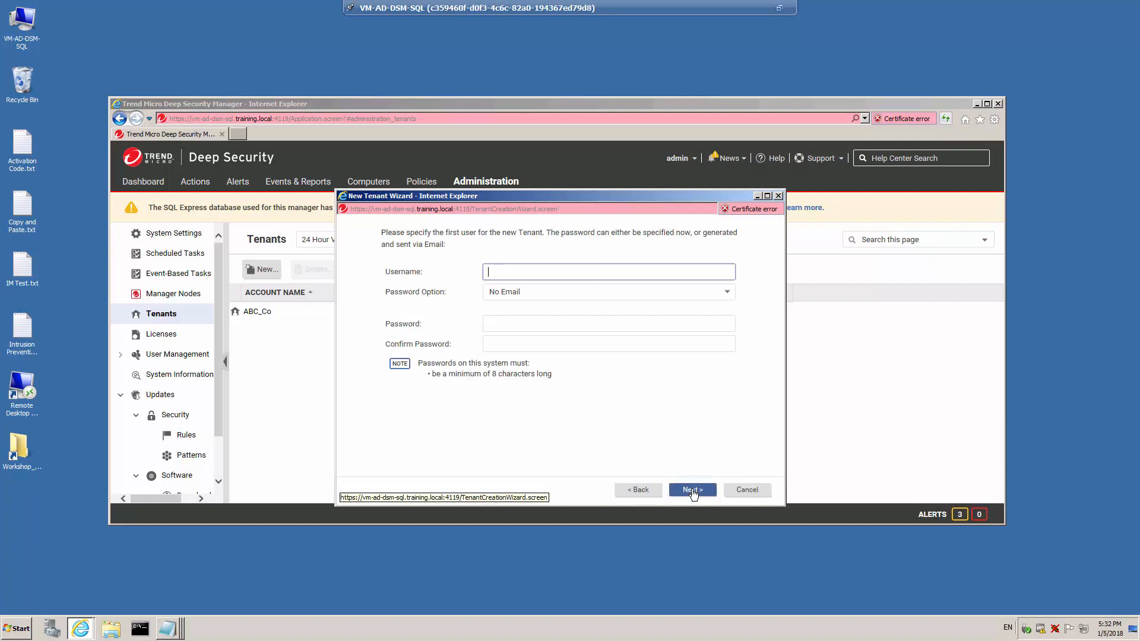
- Set the first user's username for the XYZ_Ltd tenant to Admin_XYZ
text(Admin_XYZ)
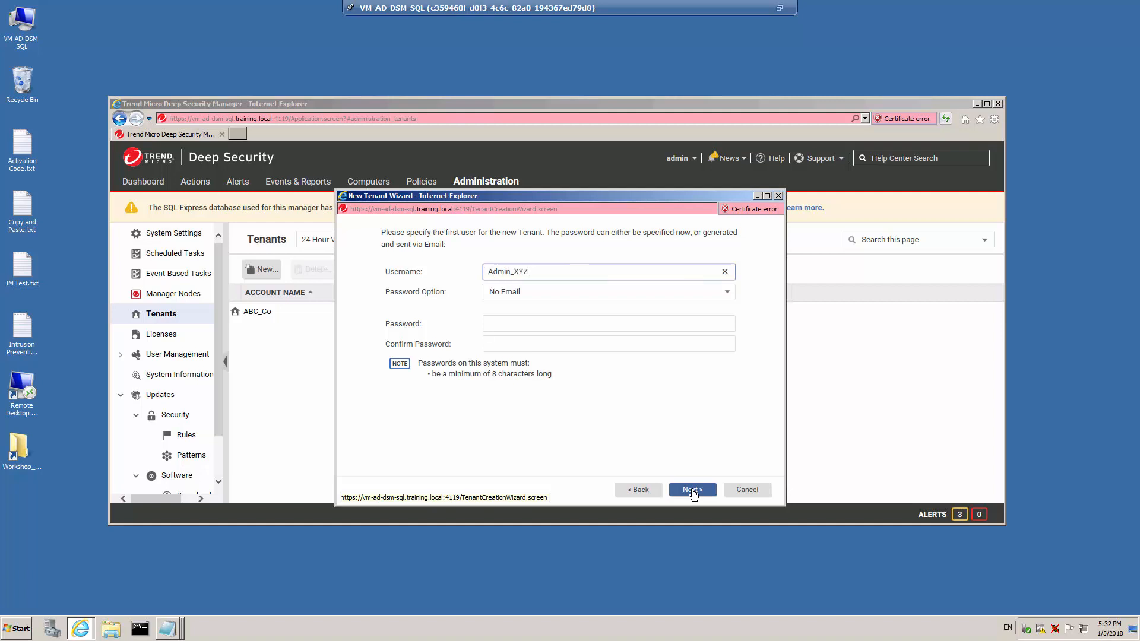
- Enter and confirm the first user's password and finish creating the XYZ_Ltd tenant
click(540, 322)
text(*****)
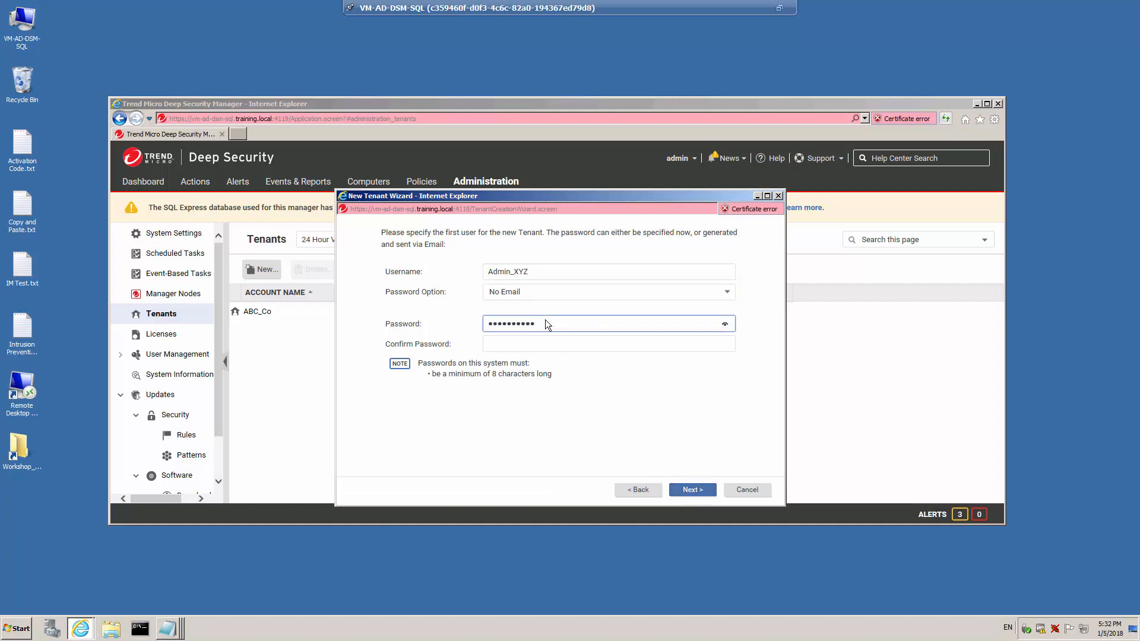
click(561, 343)
text(*****)
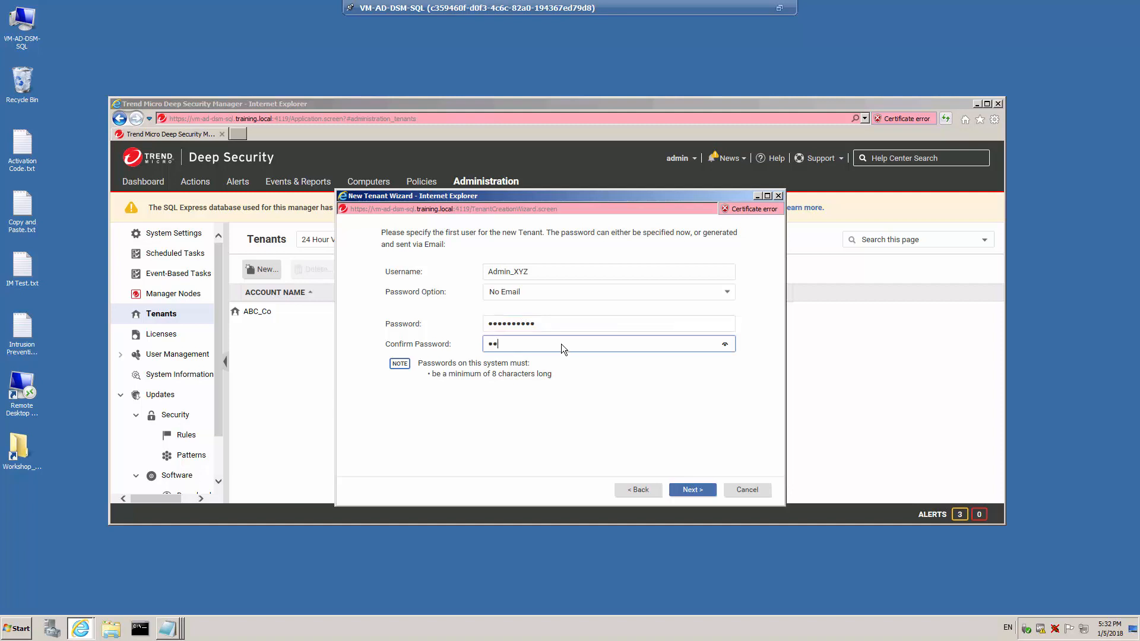
text(****)
click(693, 490)
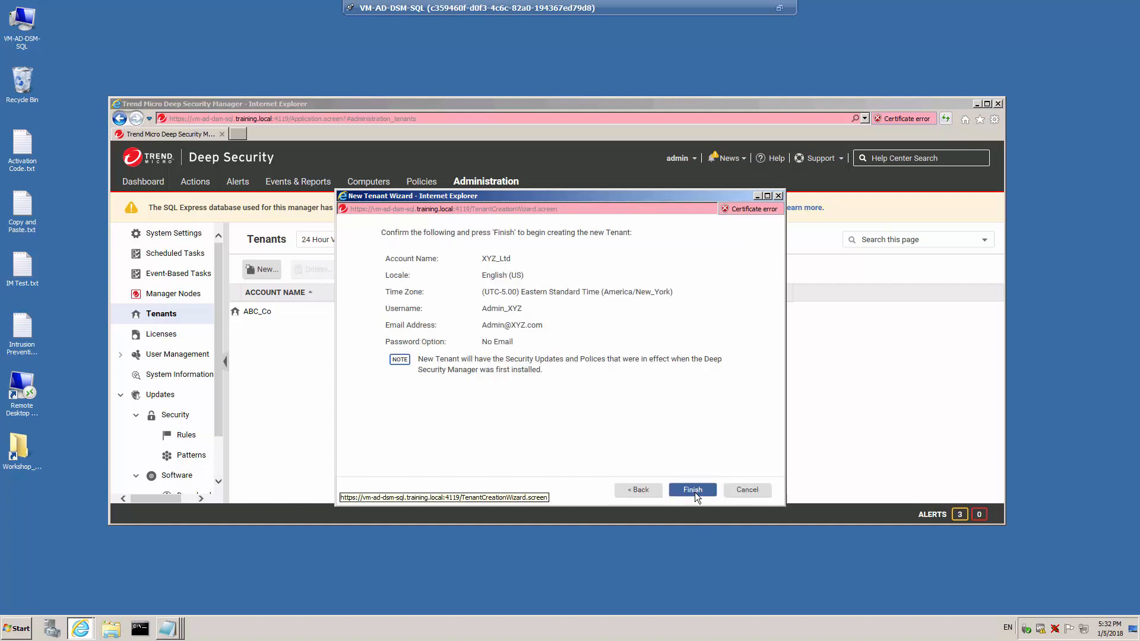
click(693, 490)
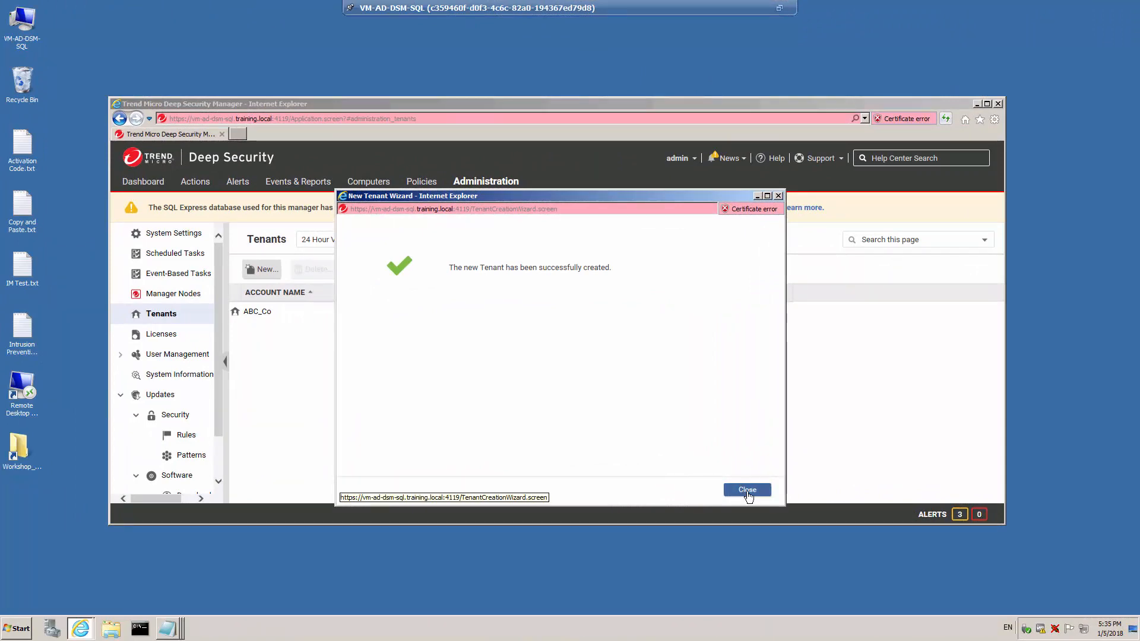
- Close the tenant creation wizard and sign out of the manager
click(747, 493)
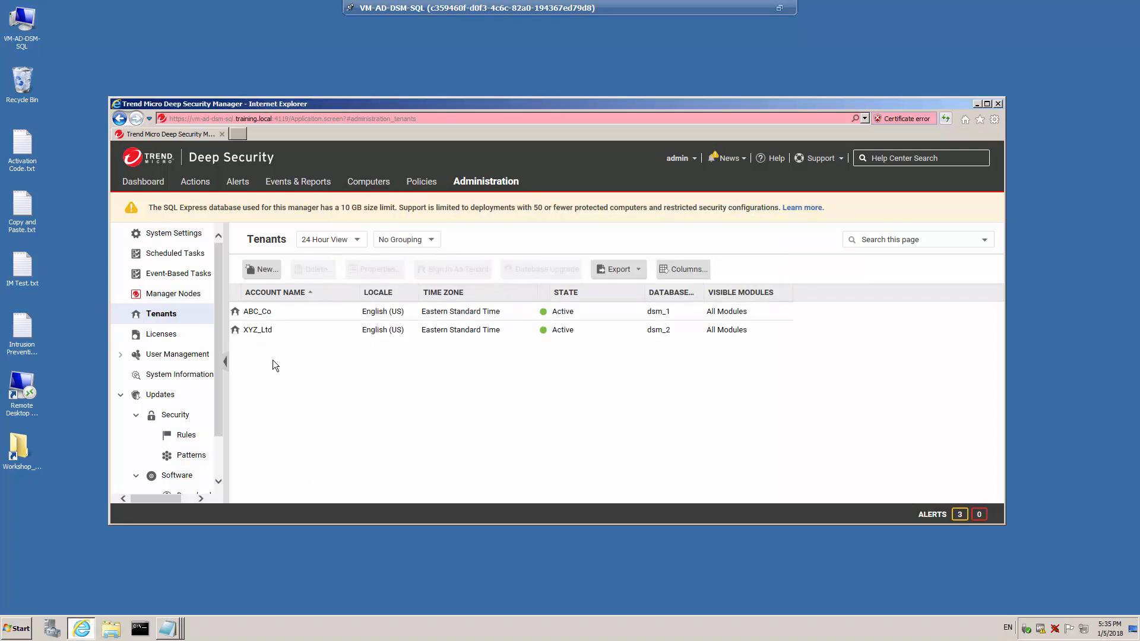
click(694, 159)
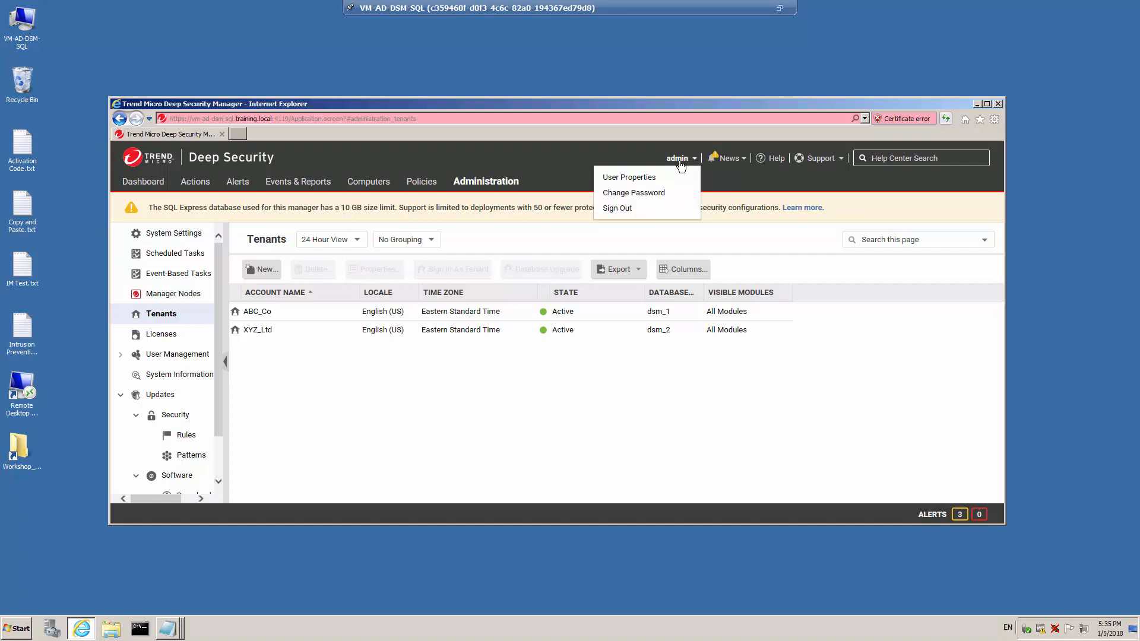
click(618, 208)
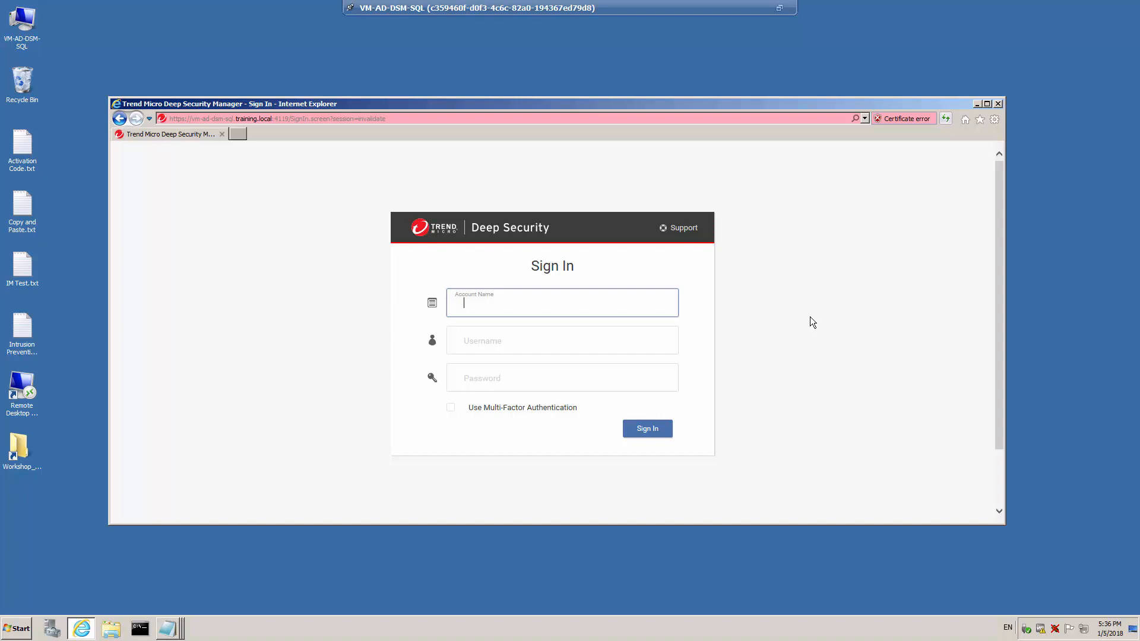
- Sign back in to the primary manager with username admin and the account password
click(536, 342)
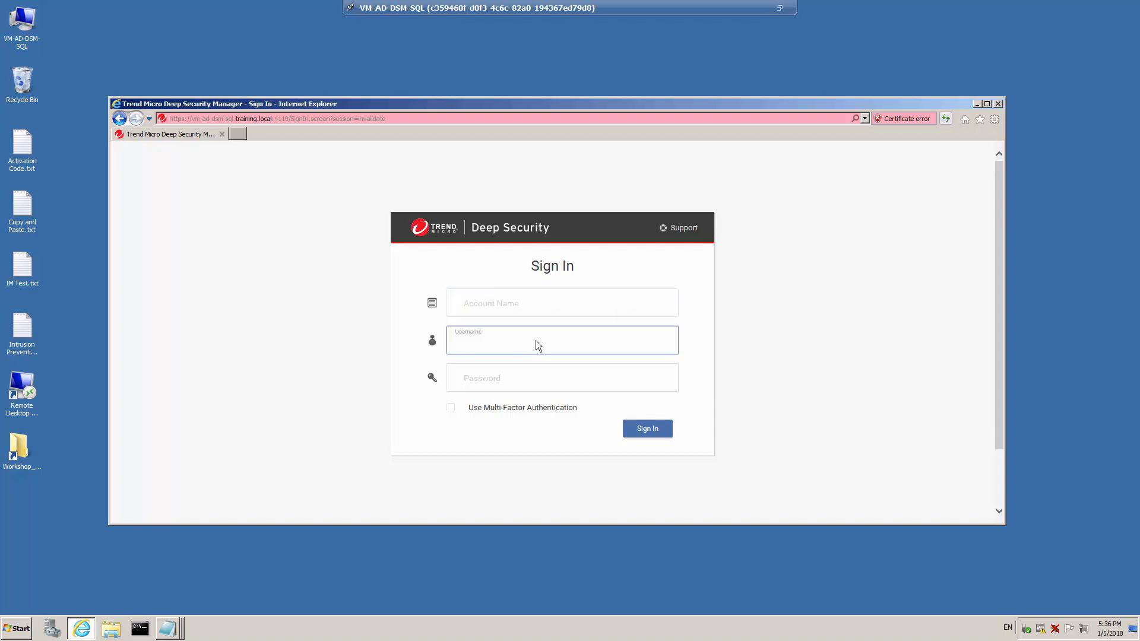
text(admin)
key(Tab)
text(Password123)
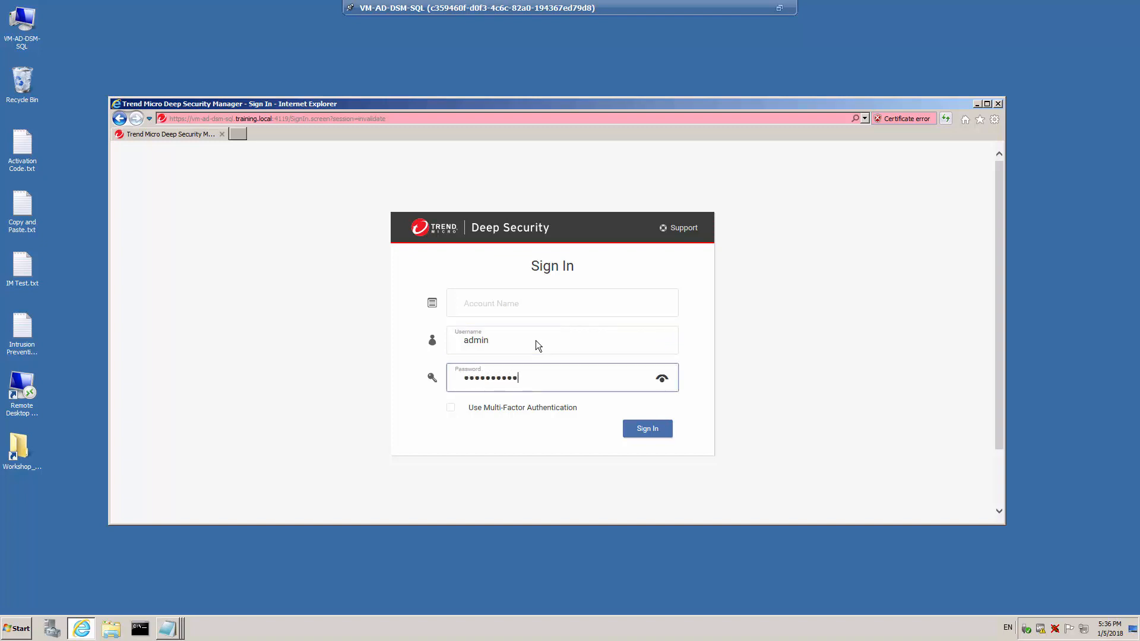
key(Return)
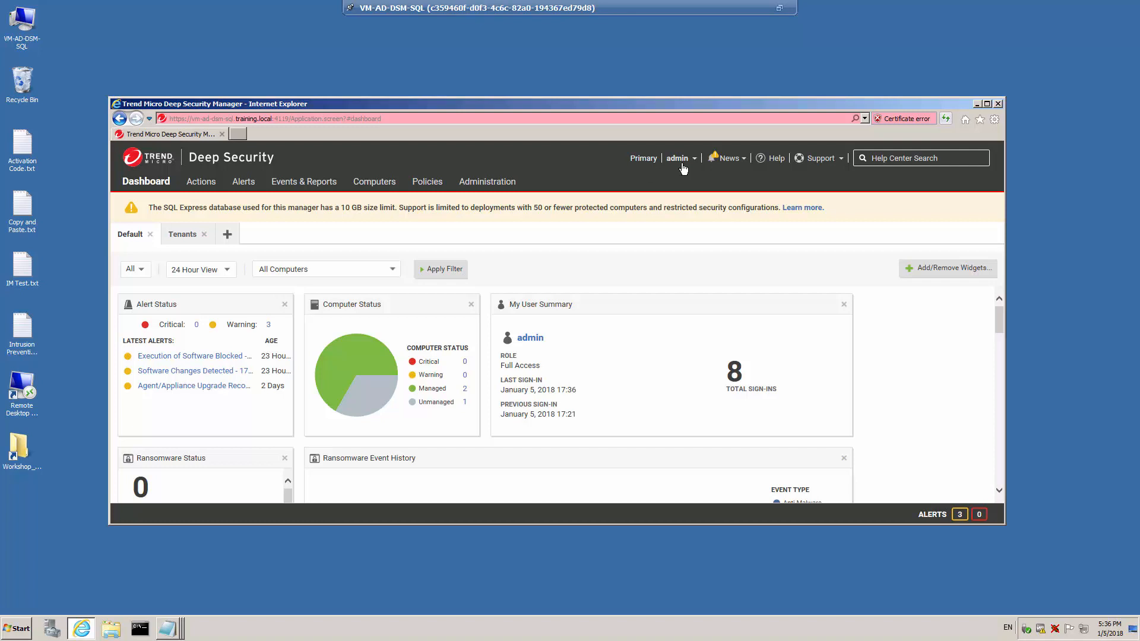
- Open the ABC_Co tenant's properties and review its locale, time zone and state settings
click(487, 183)
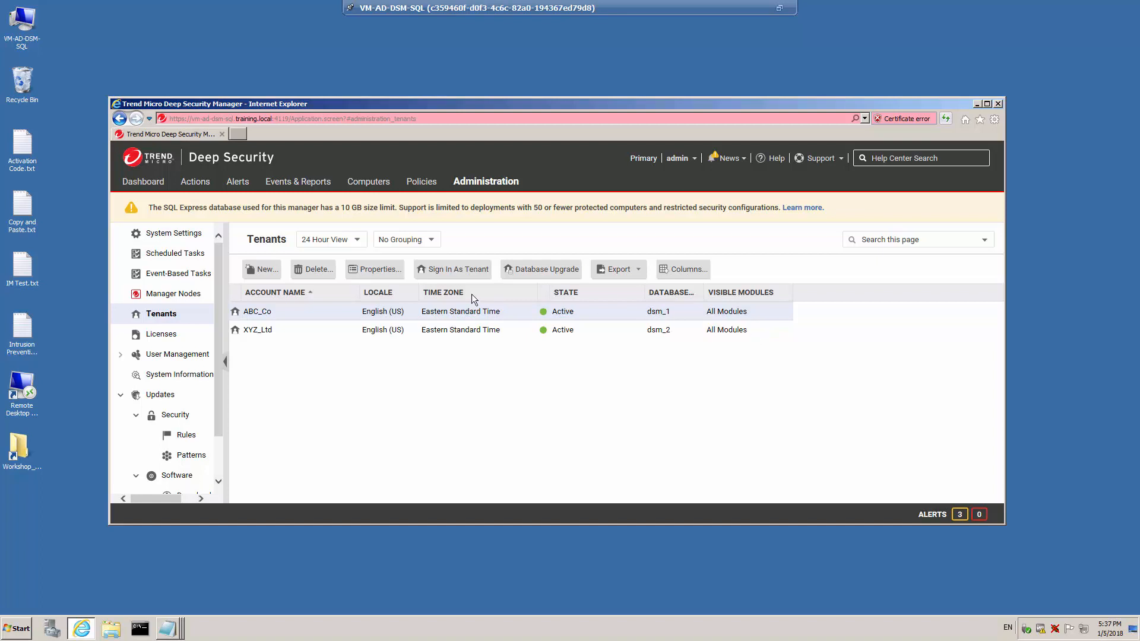
right_click(311, 313)
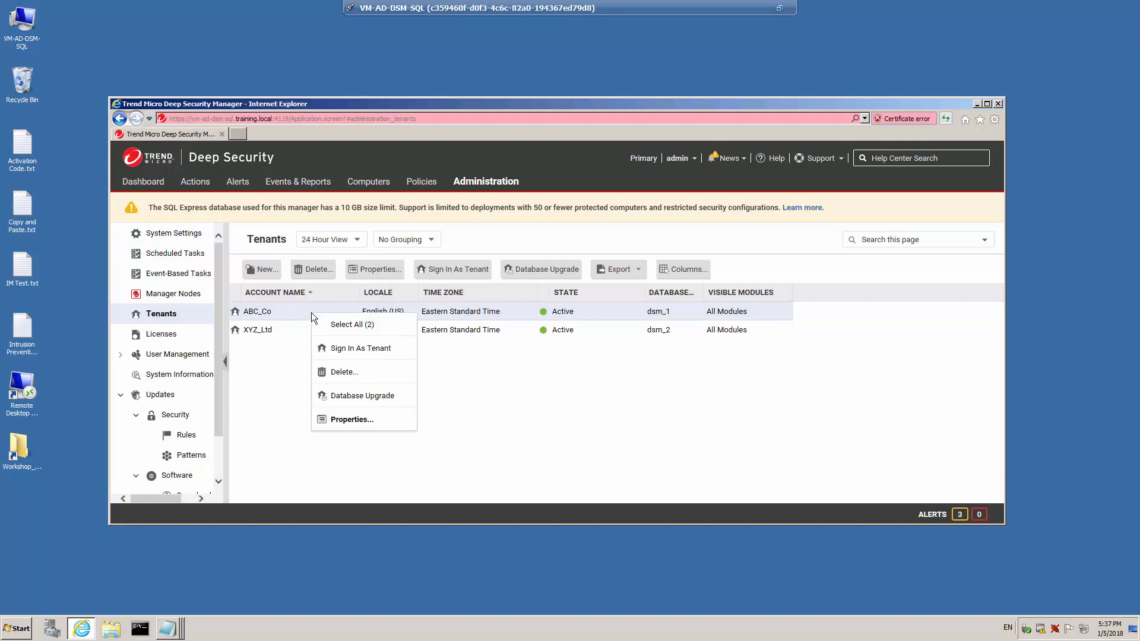
click(352, 420)
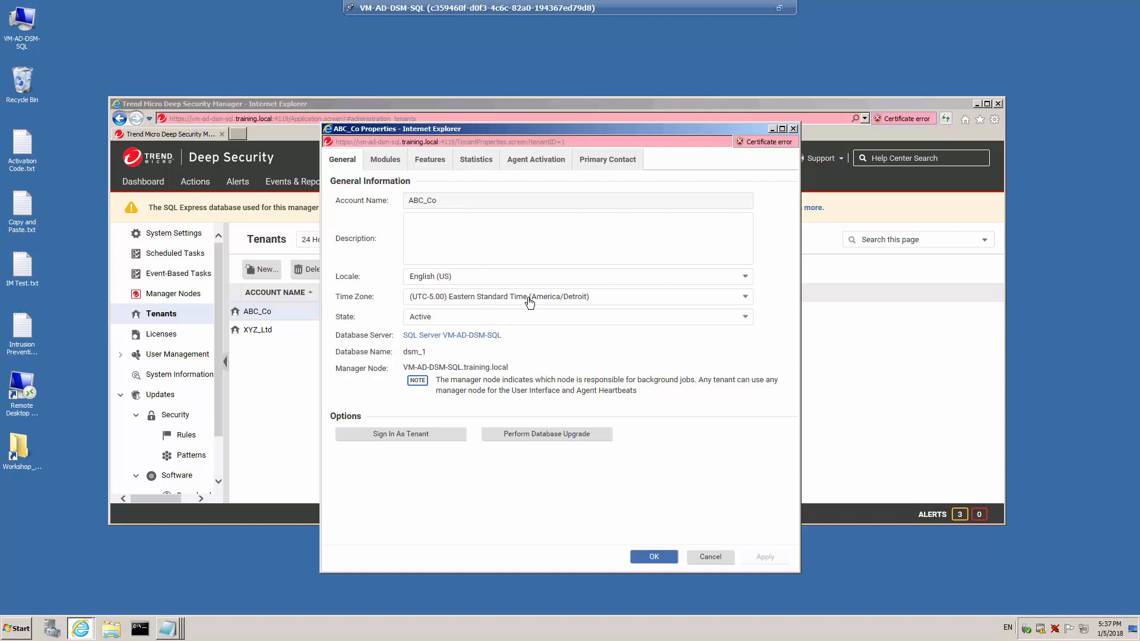
click(497, 281)
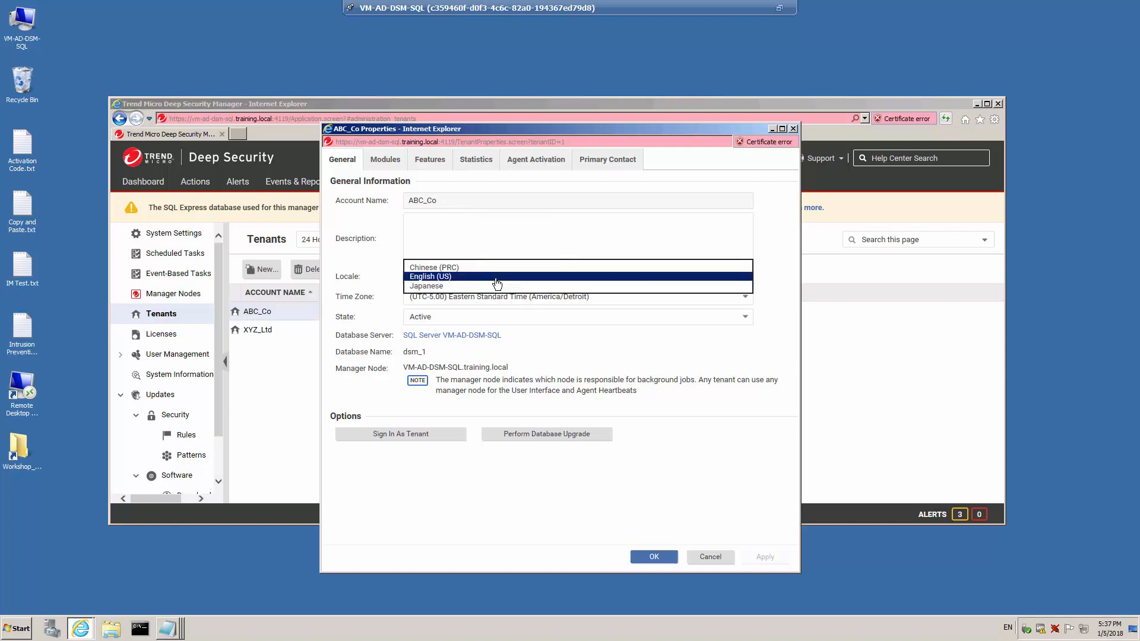
click(497, 283)
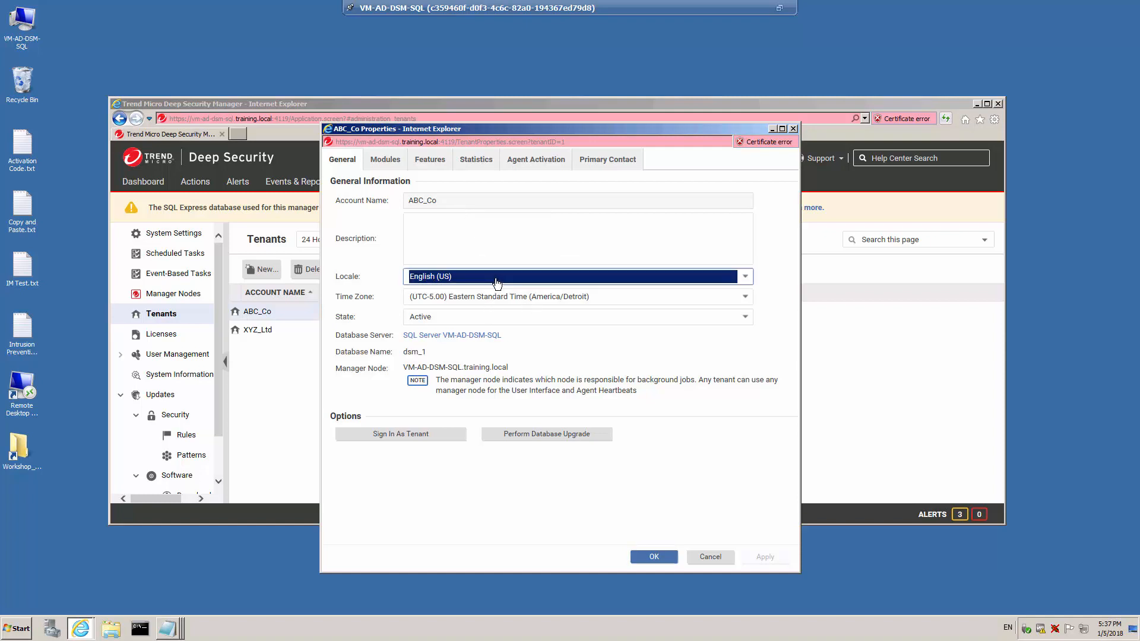
click(493, 320)
click(493, 318)
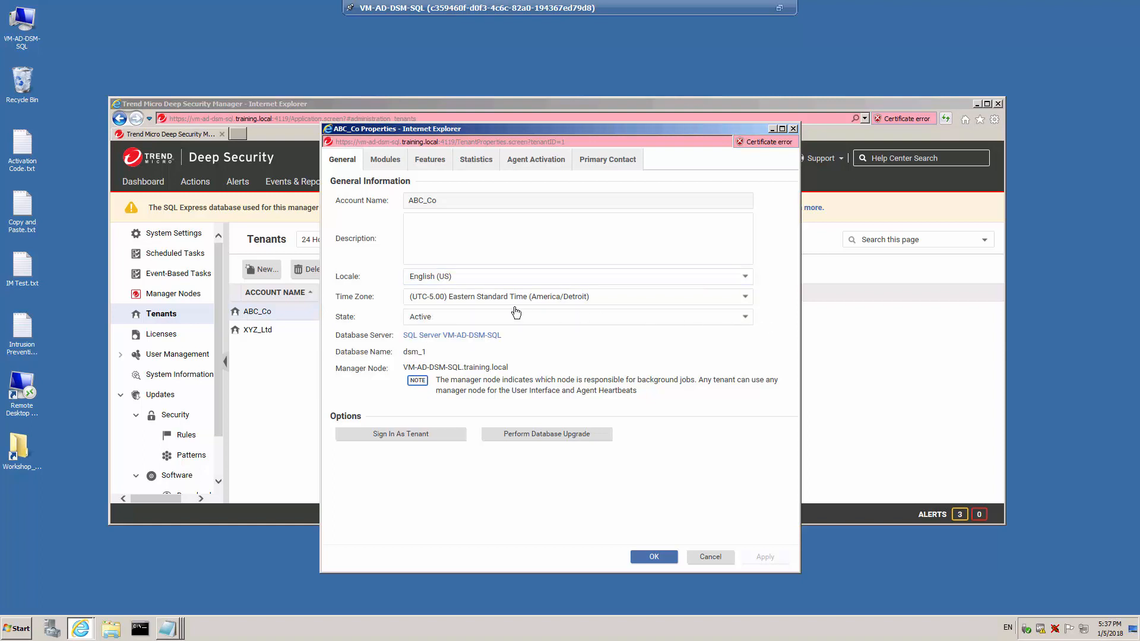
click(461, 318)
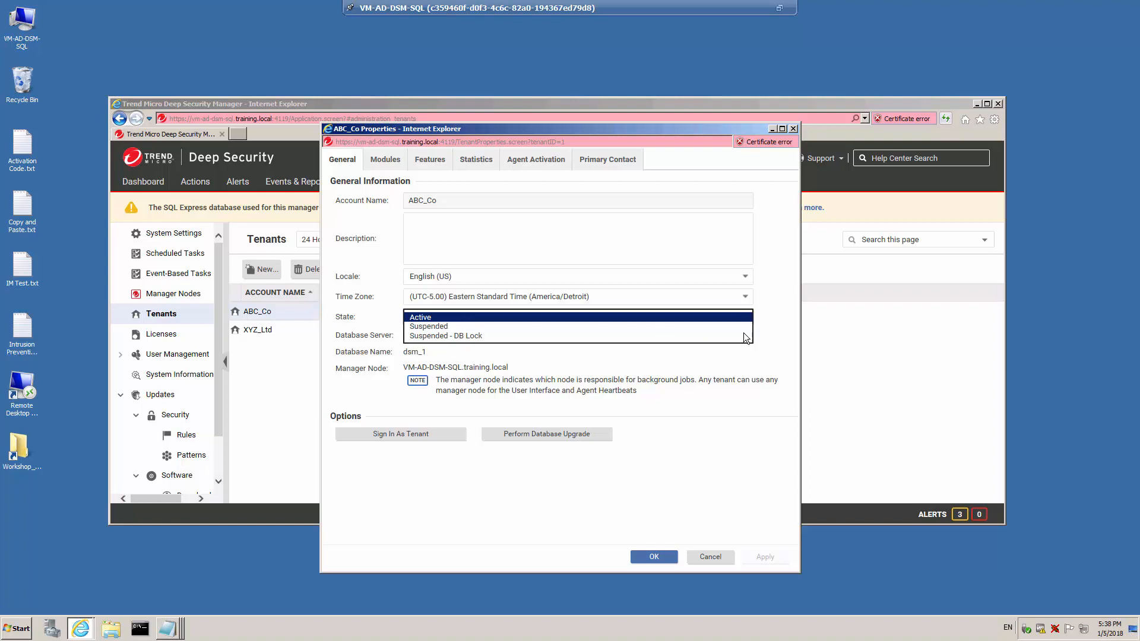
click(778, 328)
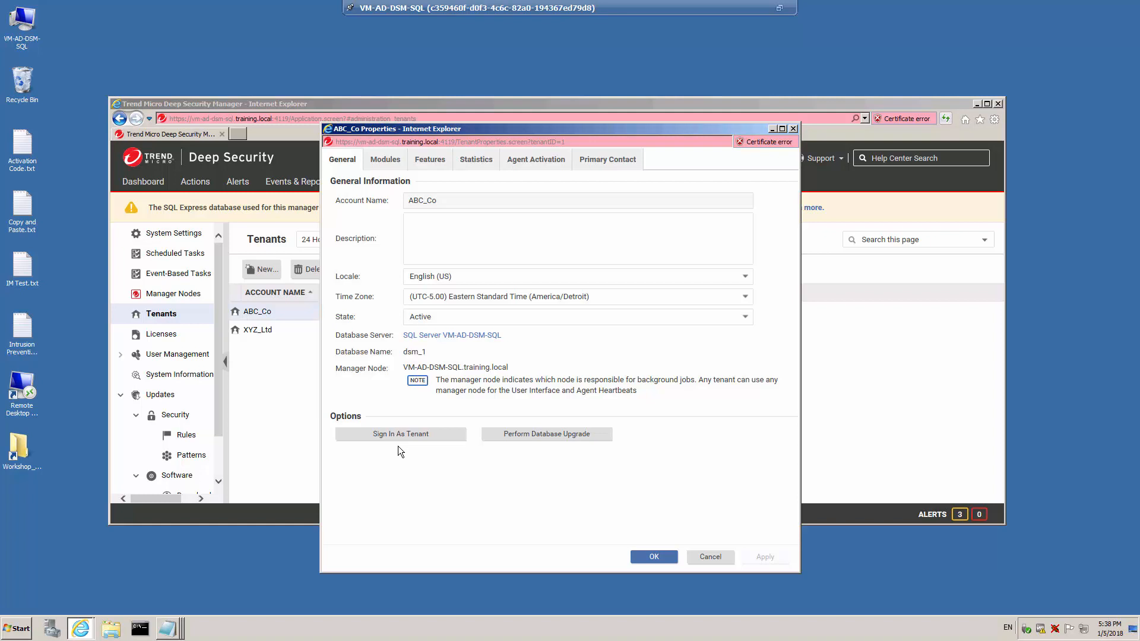
- Restrict ABC_Co's visible modules to Integrity Monitoring and Log Inspection only
click(400, 164)
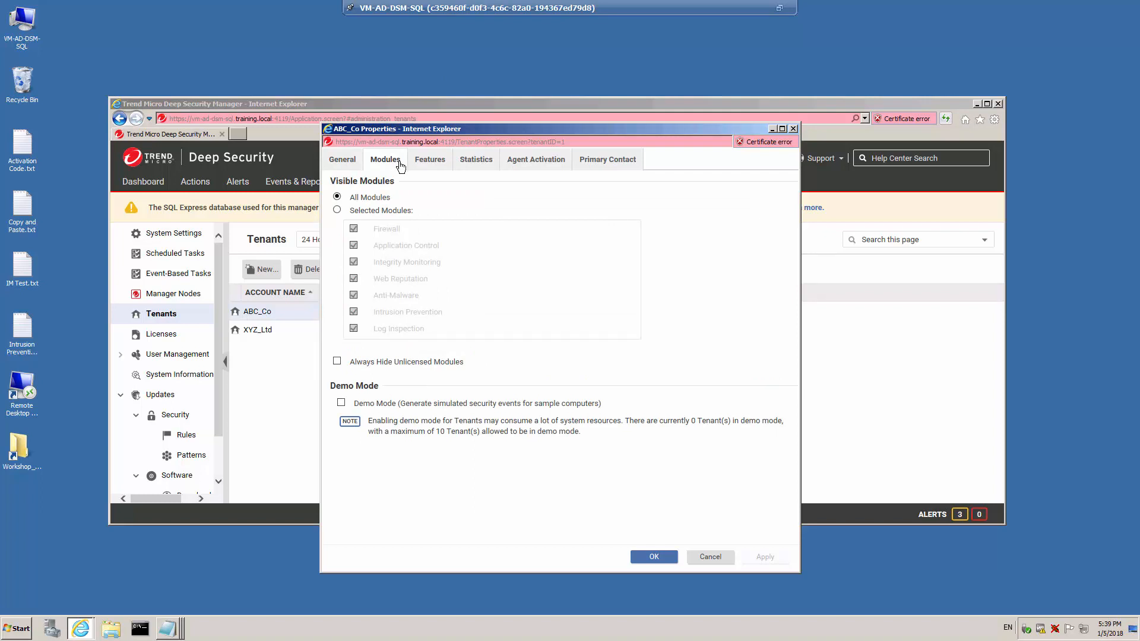
click(336, 210)
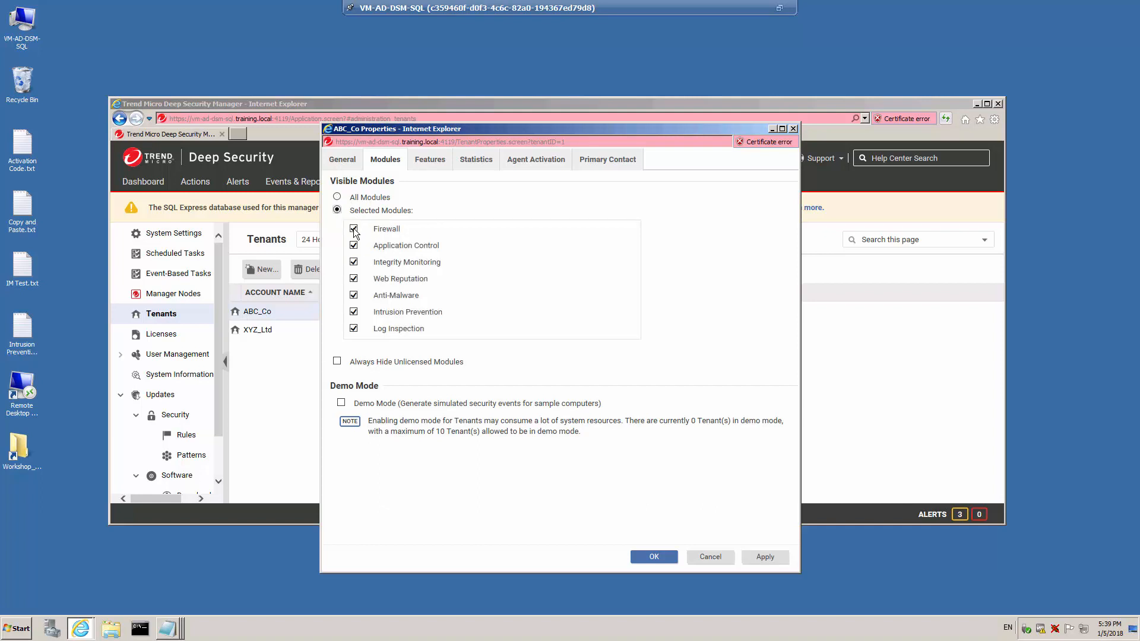
click(354, 229)
click(353, 246)
click(355, 279)
click(355, 296)
click(354, 312)
- Review ABC_Co's statistics, agent activation command and primary contact, then save the tenant properties
click(477, 160)
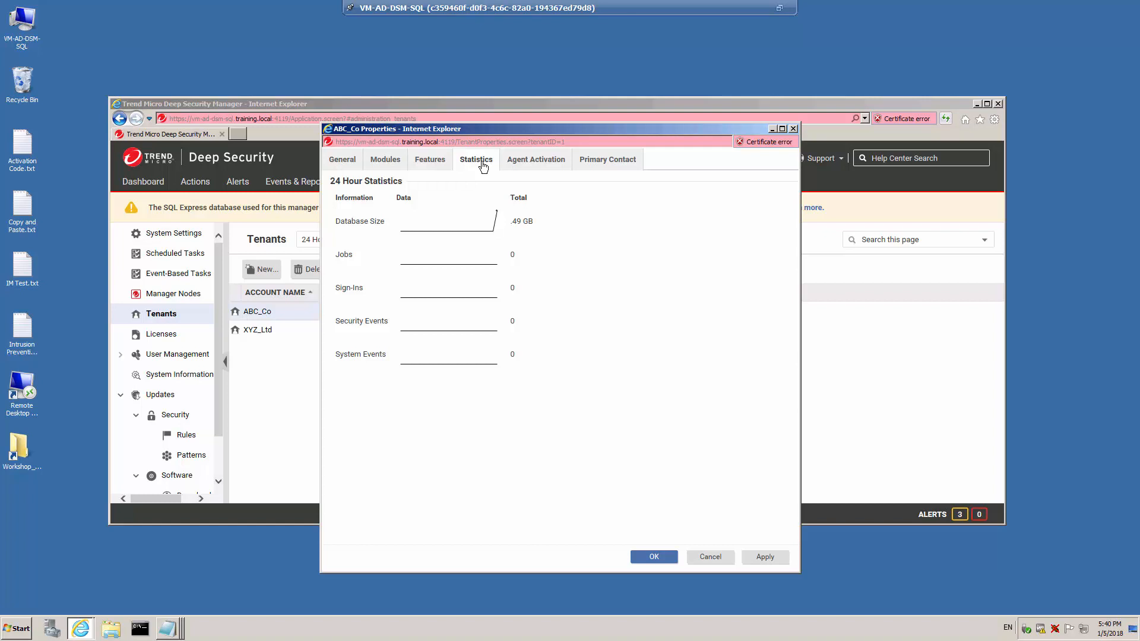
click(557, 162)
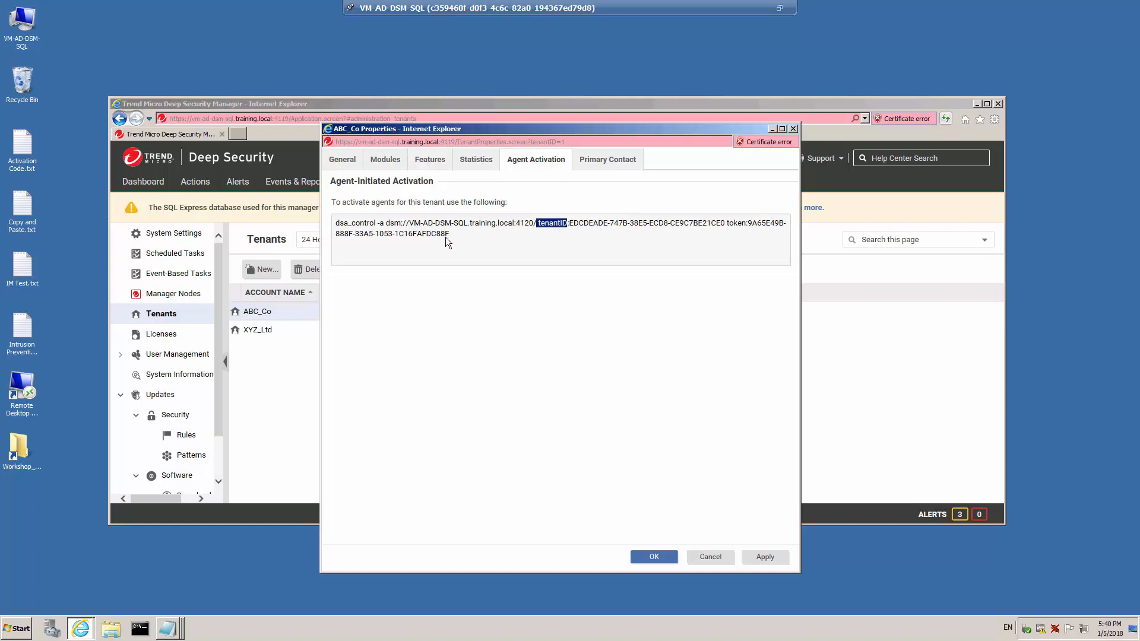
drag(447, 237, 446, 236)
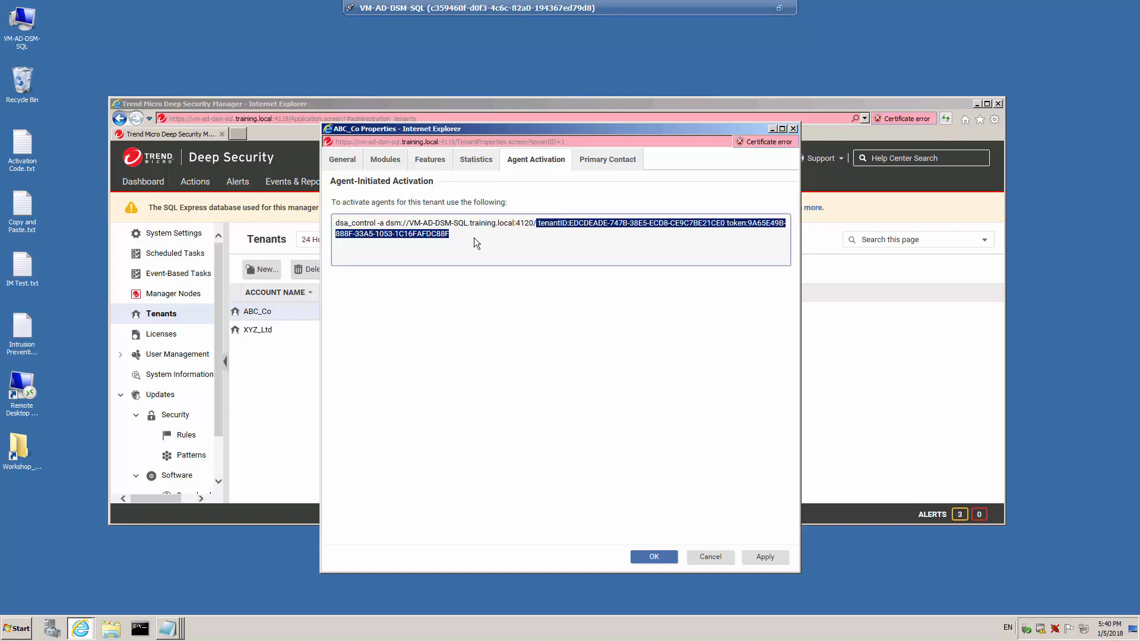
key(shift+Left)
click(621, 162)
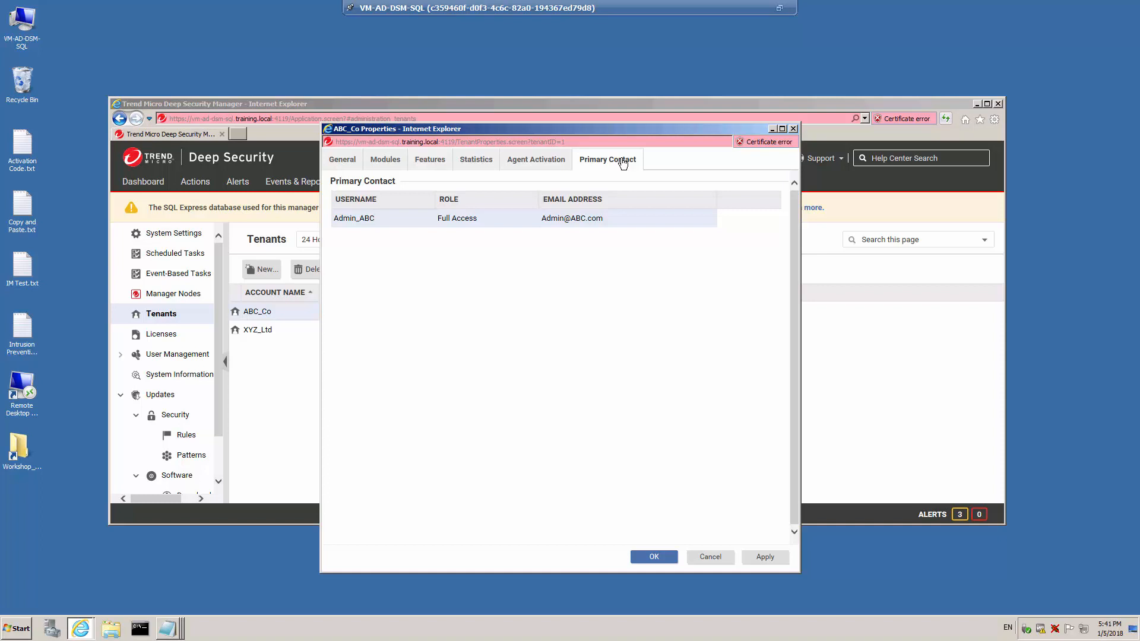
click(659, 558)
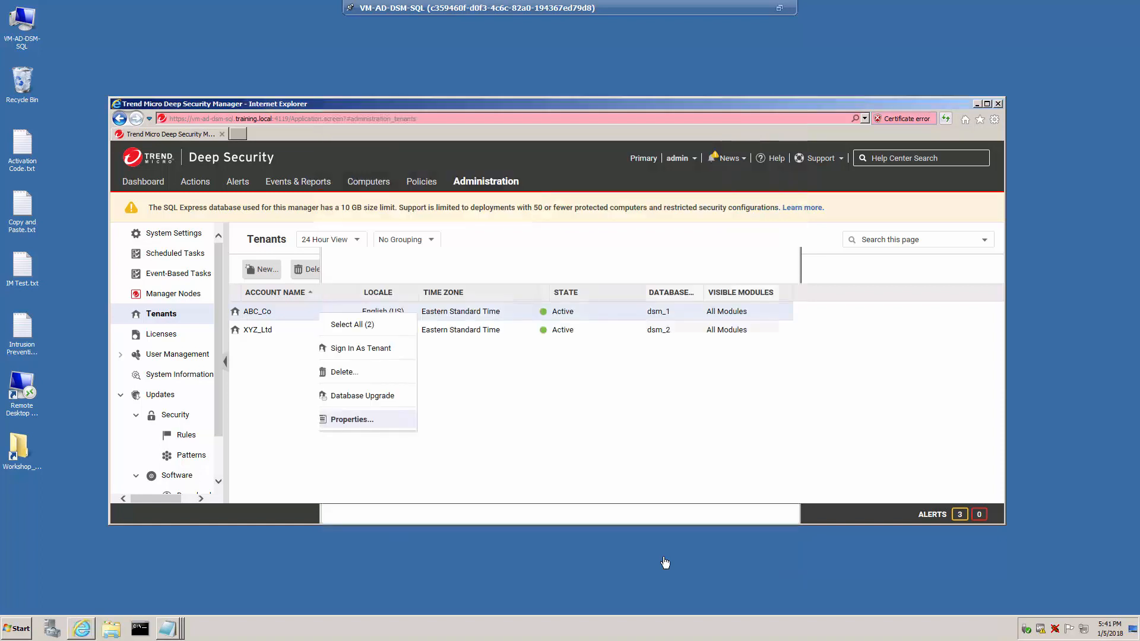
- Restrict the XYZ_Ltd tenant's visible modules to Firewall and Intrusion Prevention only and save
right_click(326, 332)
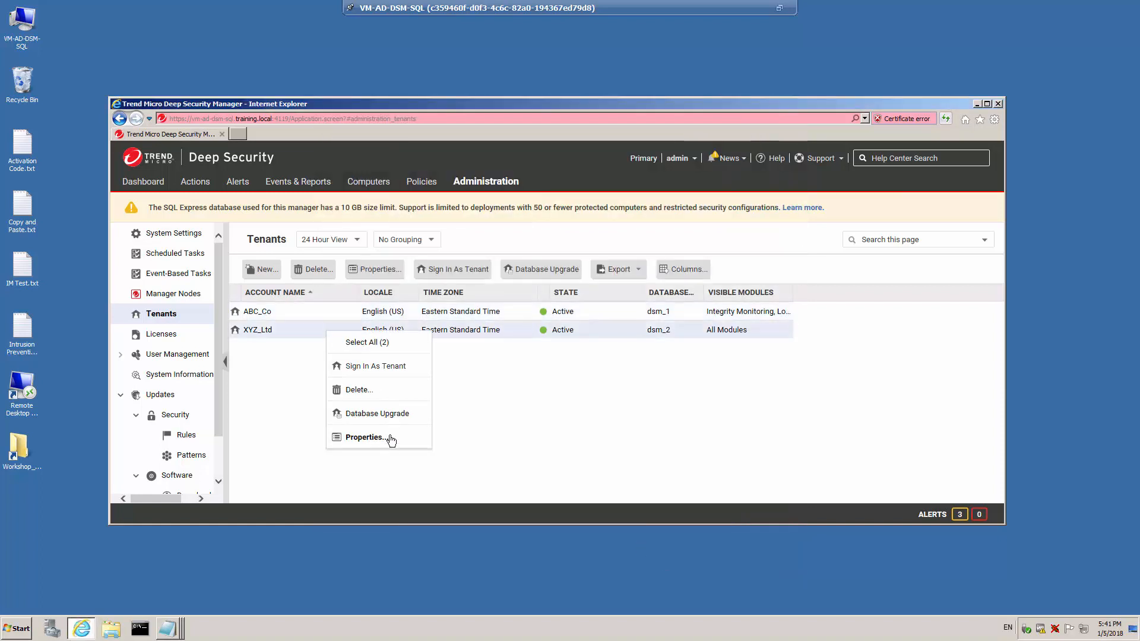
click(366, 437)
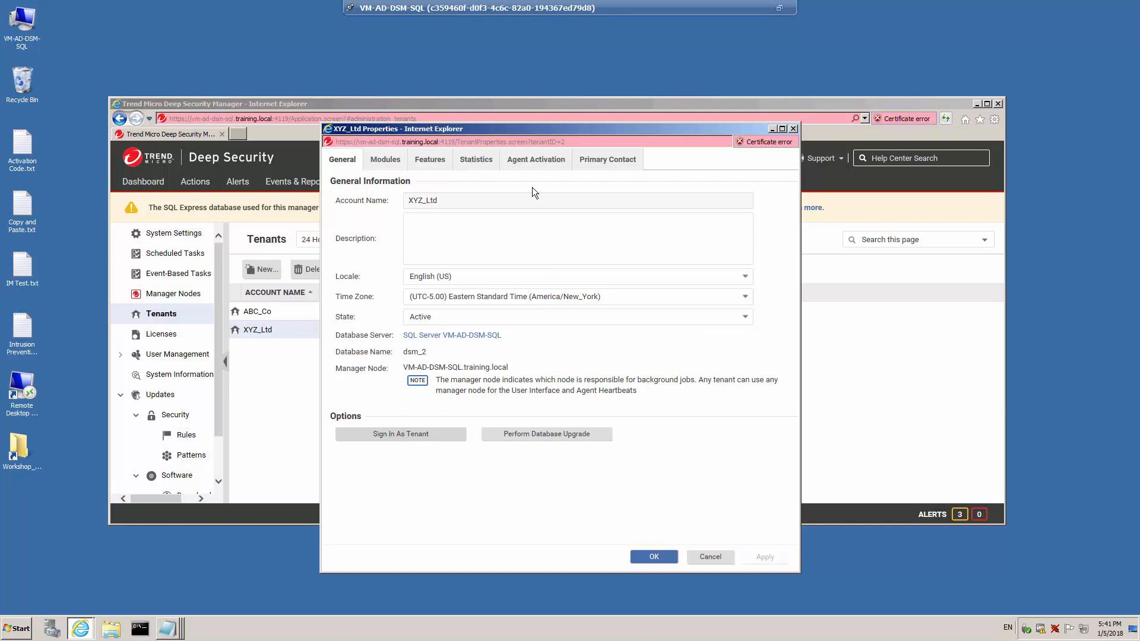
click(389, 165)
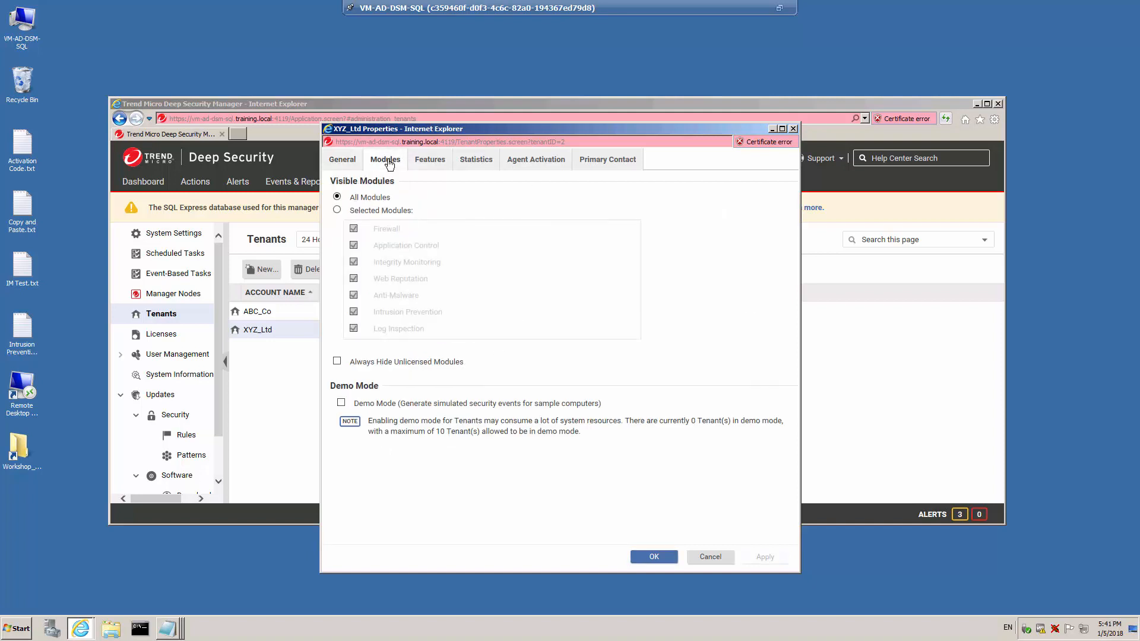
click(337, 211)
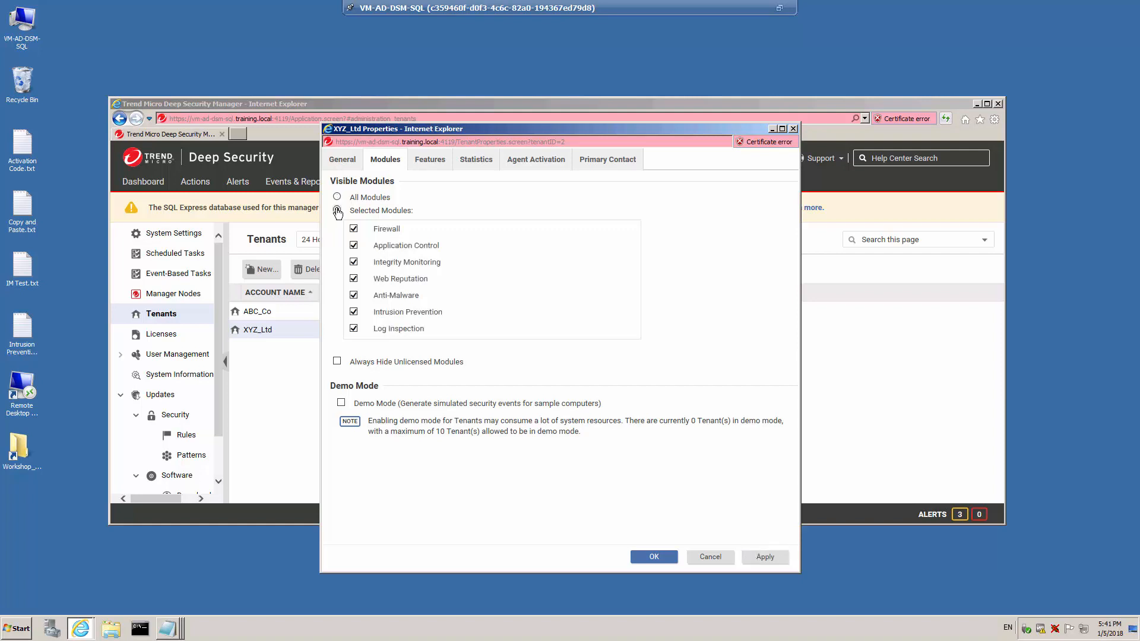
click(353, 246)
click(353, 262)
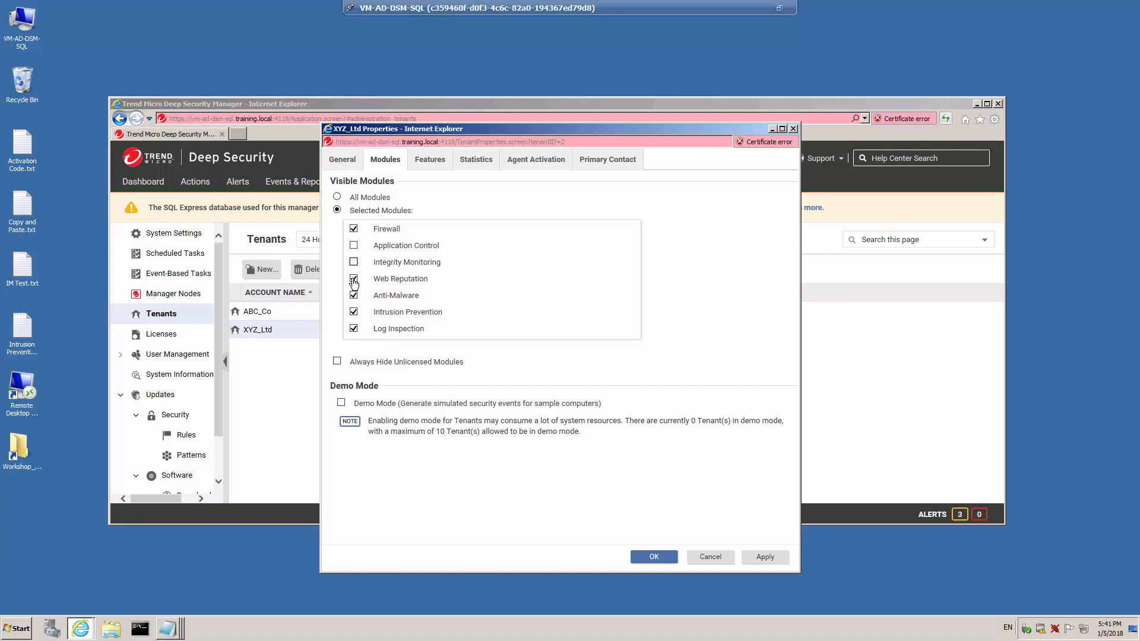
click(353, 278)
click(353, 296)
click(353, 328)
click(671, 555)
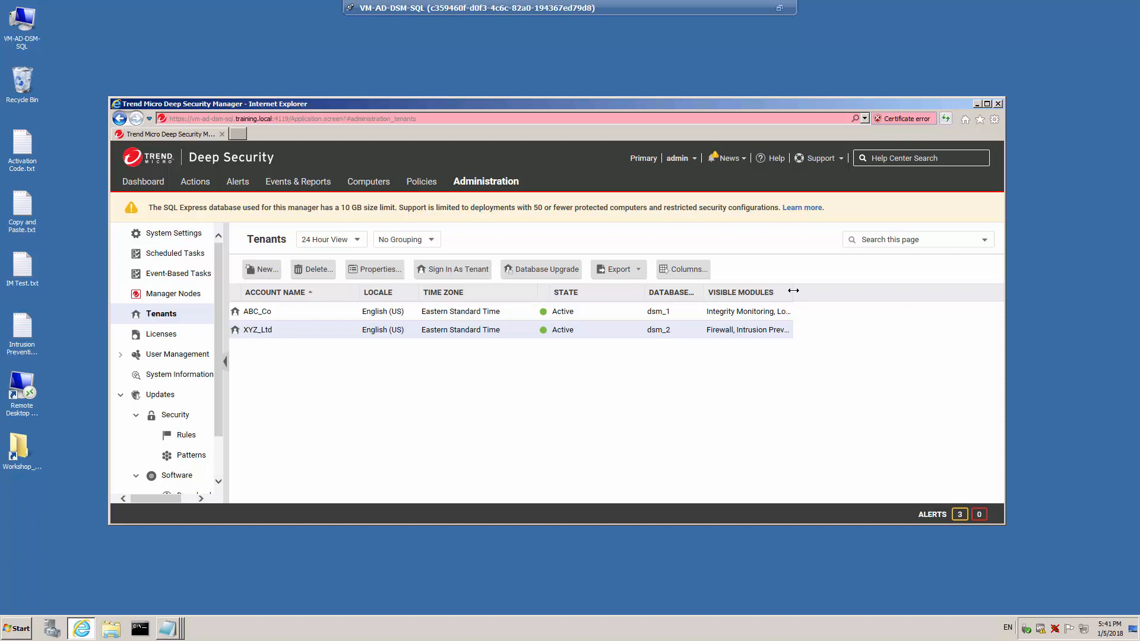
- Sign out of the primary manager
drag(793, 290, 877, 290)
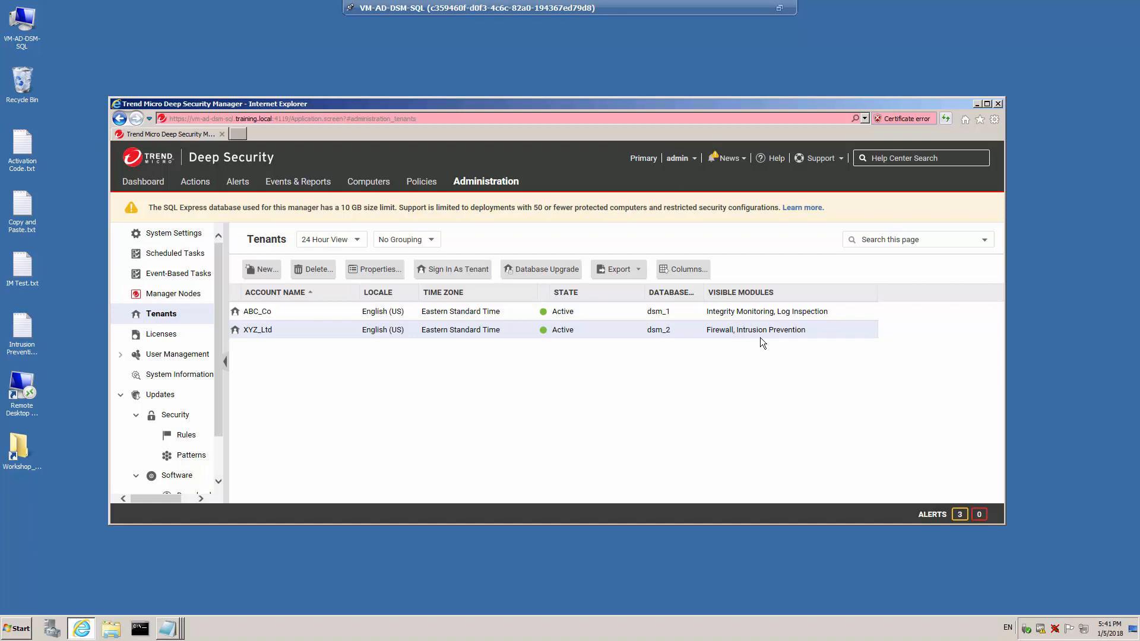
click(694, 163)
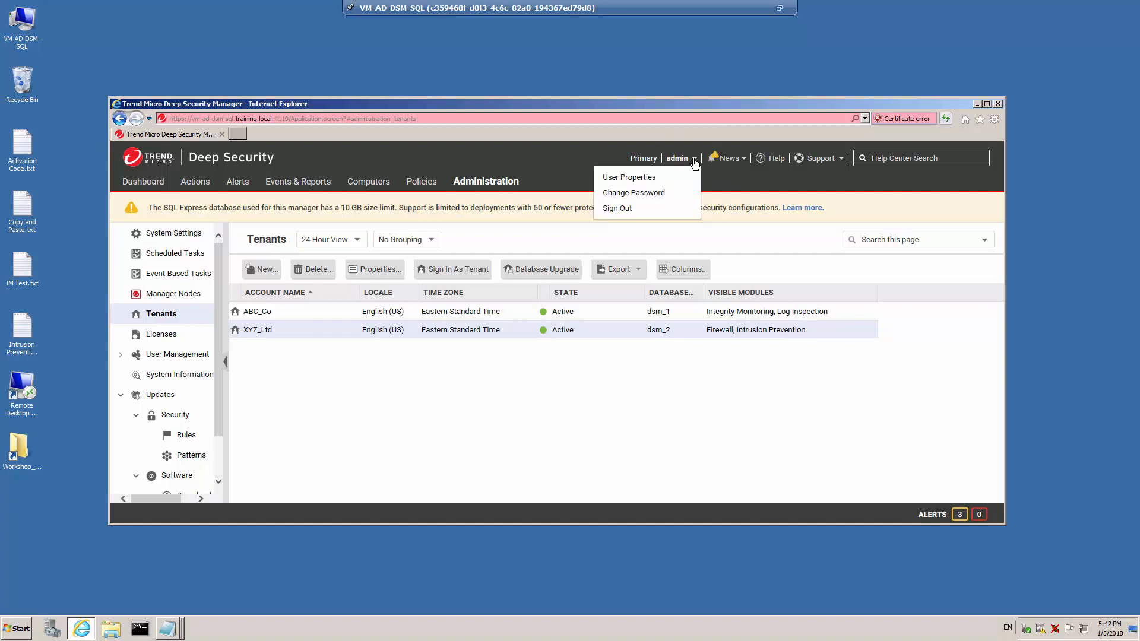
click(618, 208)
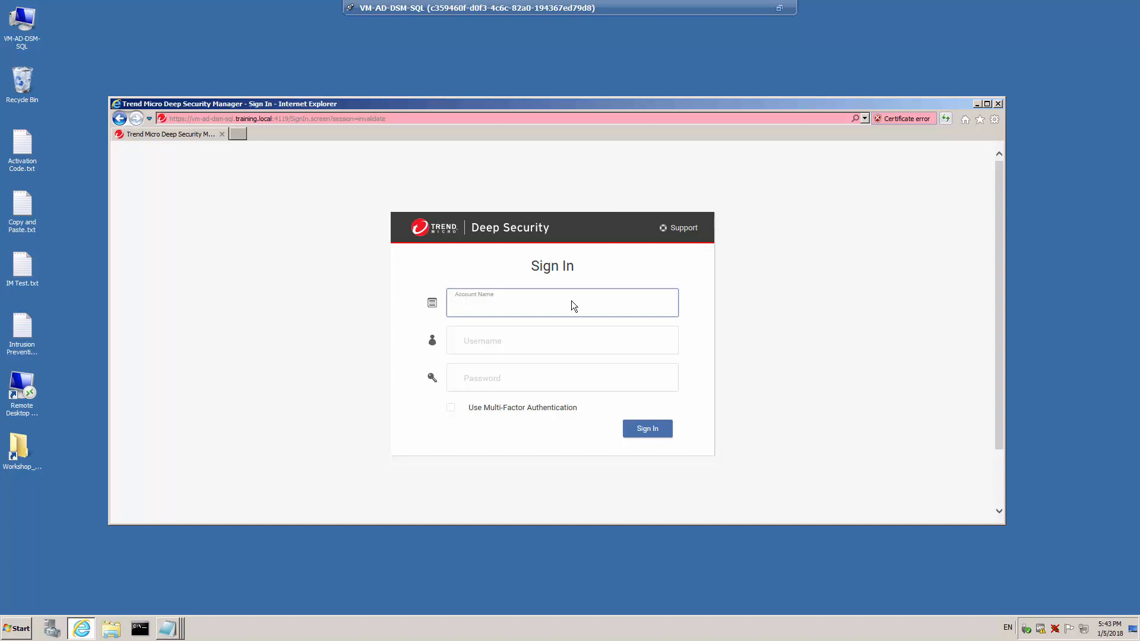
- Sign in with account name ABC_Co, username Admin_ABC and the tenant admin's password
text(ABC_Co)
click(543, 344)
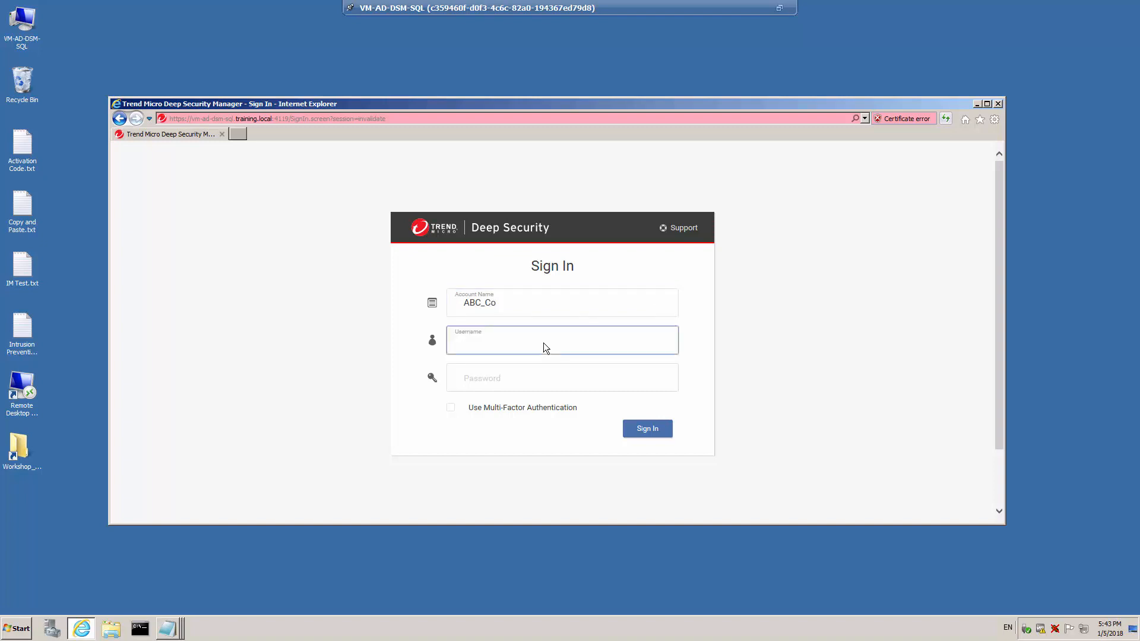
text(Admin_ABC)
click(526, 380)
text(*******)
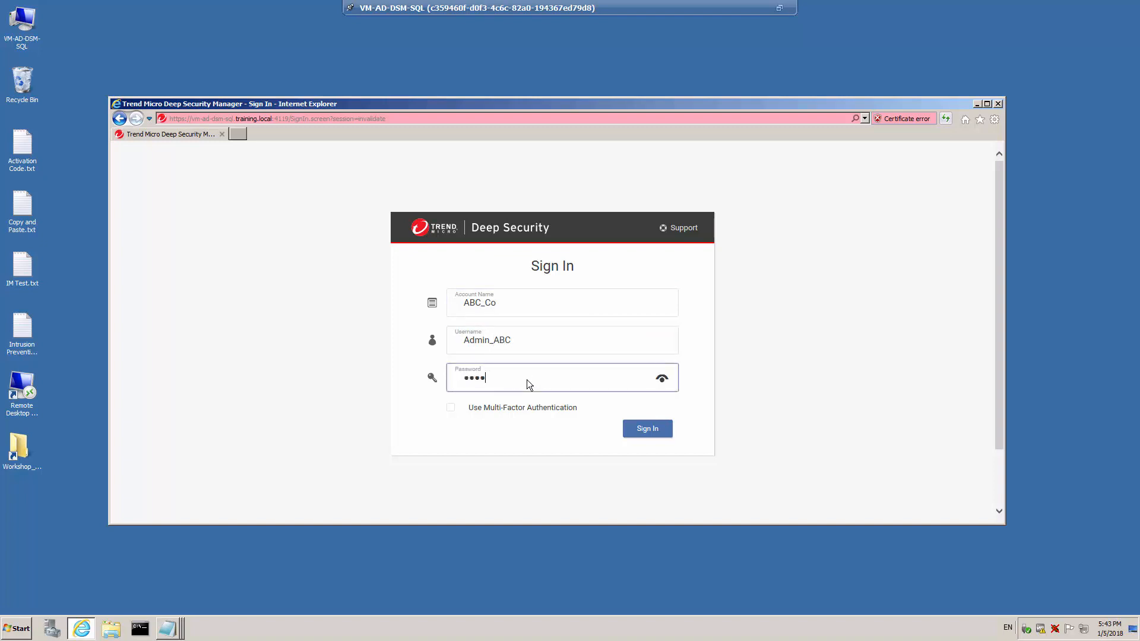
click(650, 431)
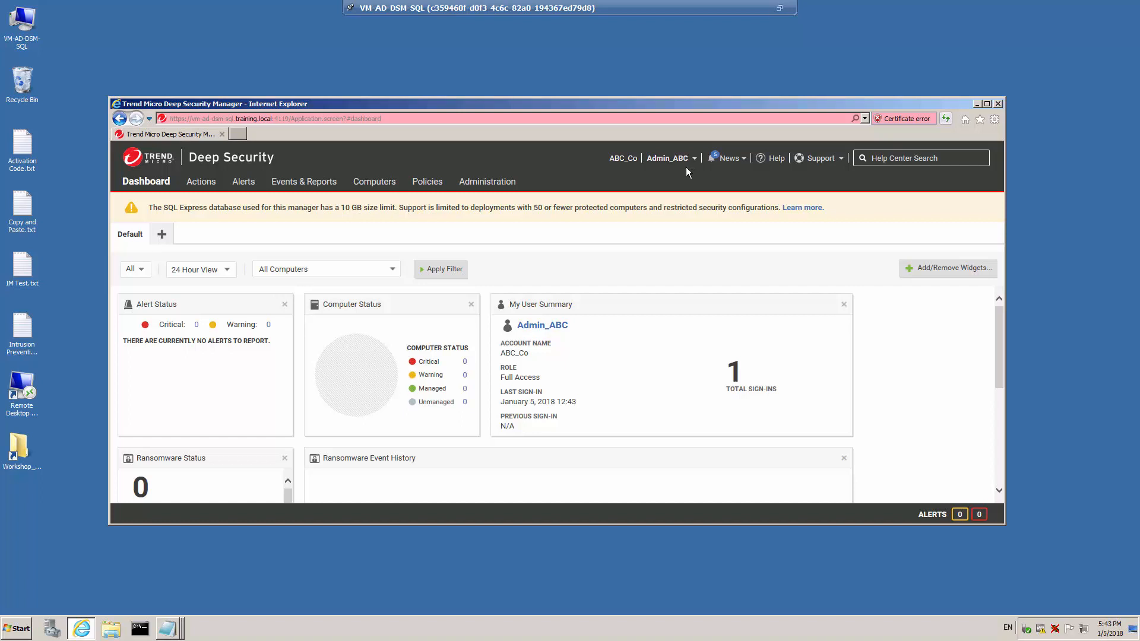
- Open the tenant's Windows policy under Base Policy to inspect its available modules
click(427, 184)
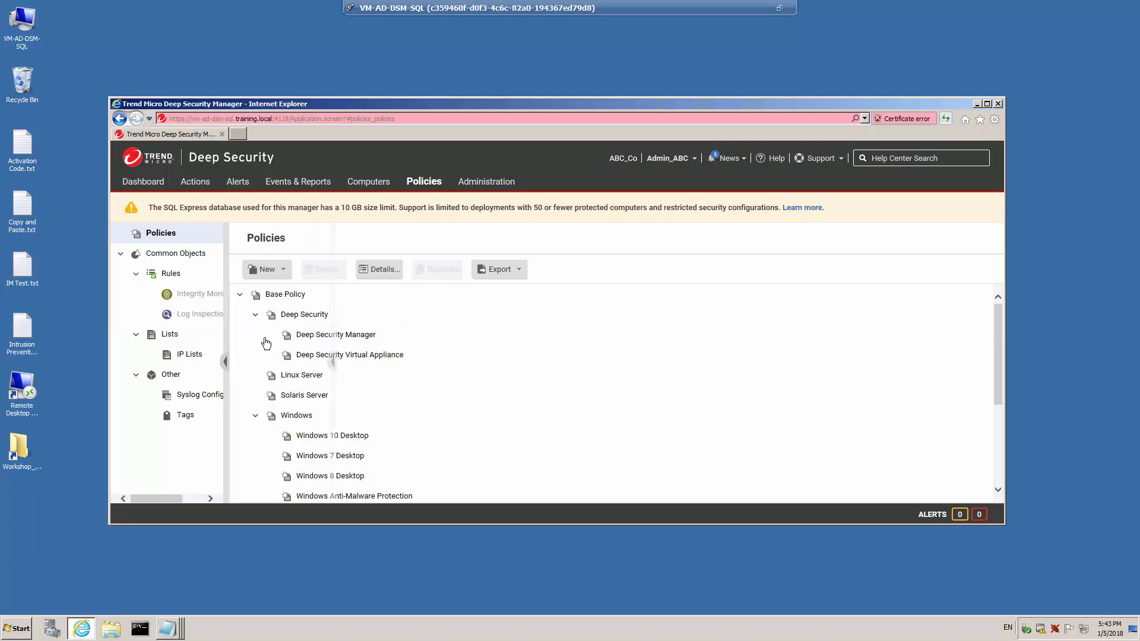
mouse_move(212, 307)
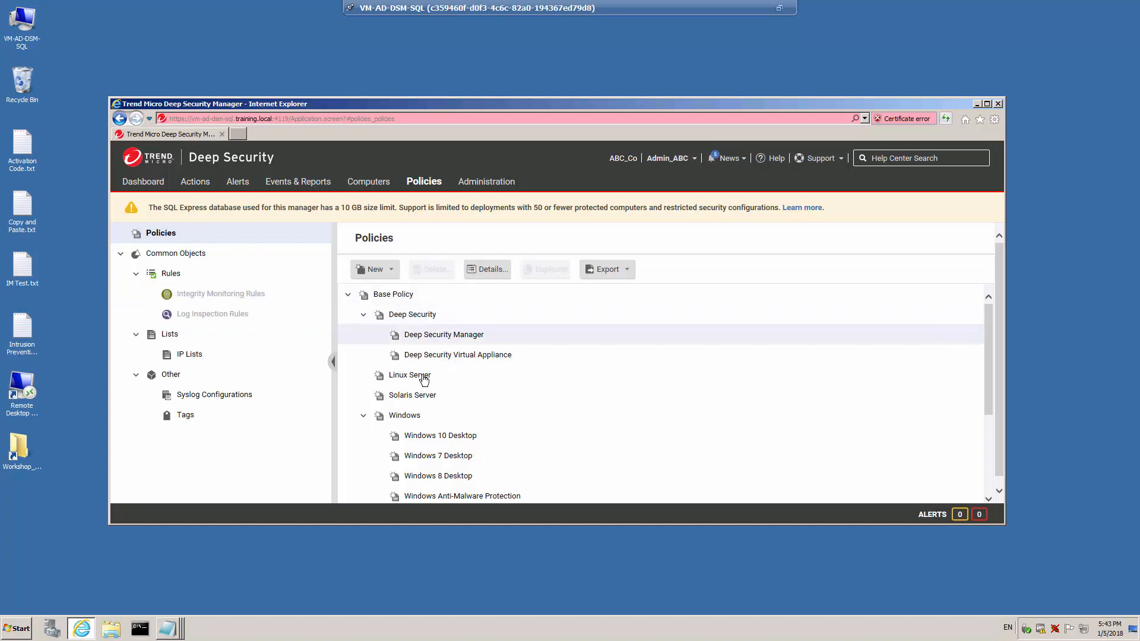
double_click(404, 416)
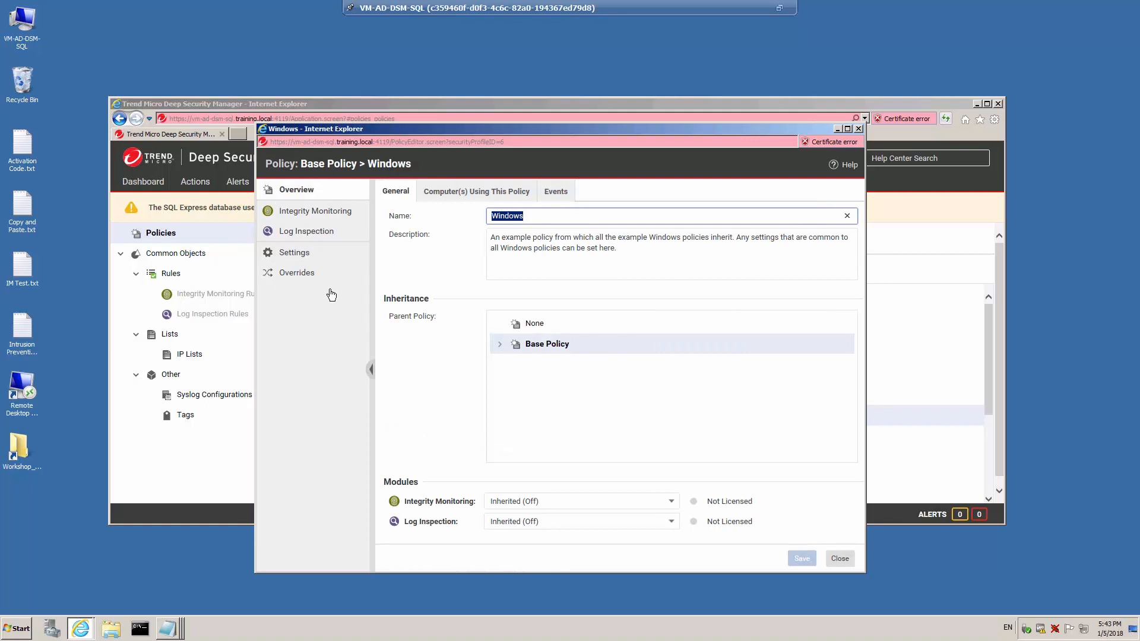
- Inspect the Integrity Monitoring and Log Inspection pages of the Windows policy, then close the policy window
click(320, 212)
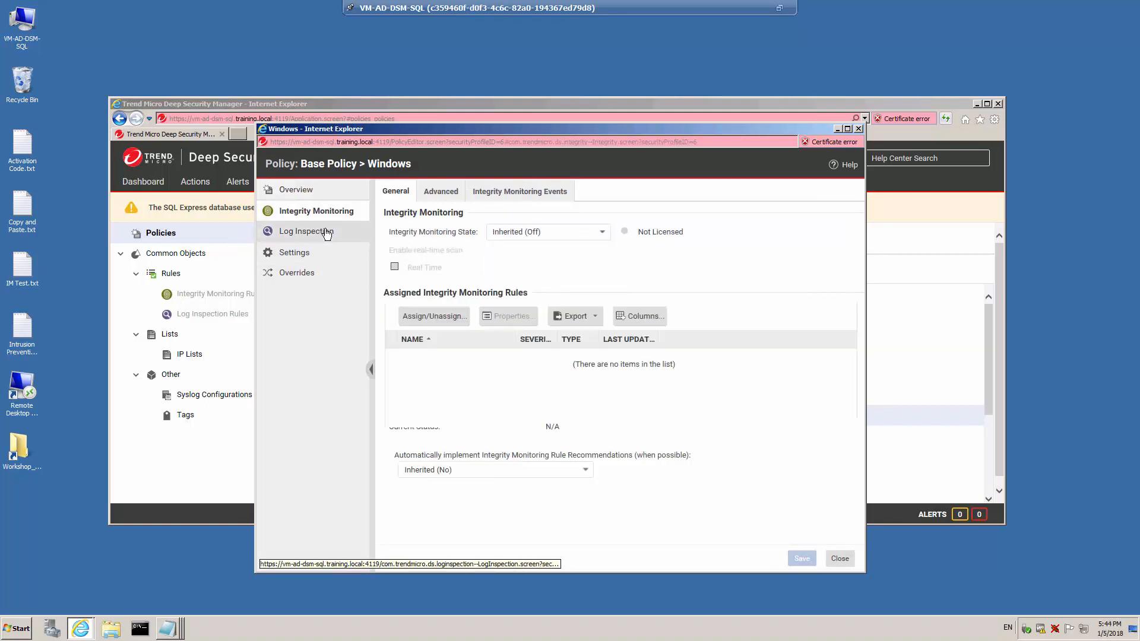
click(326, 232)
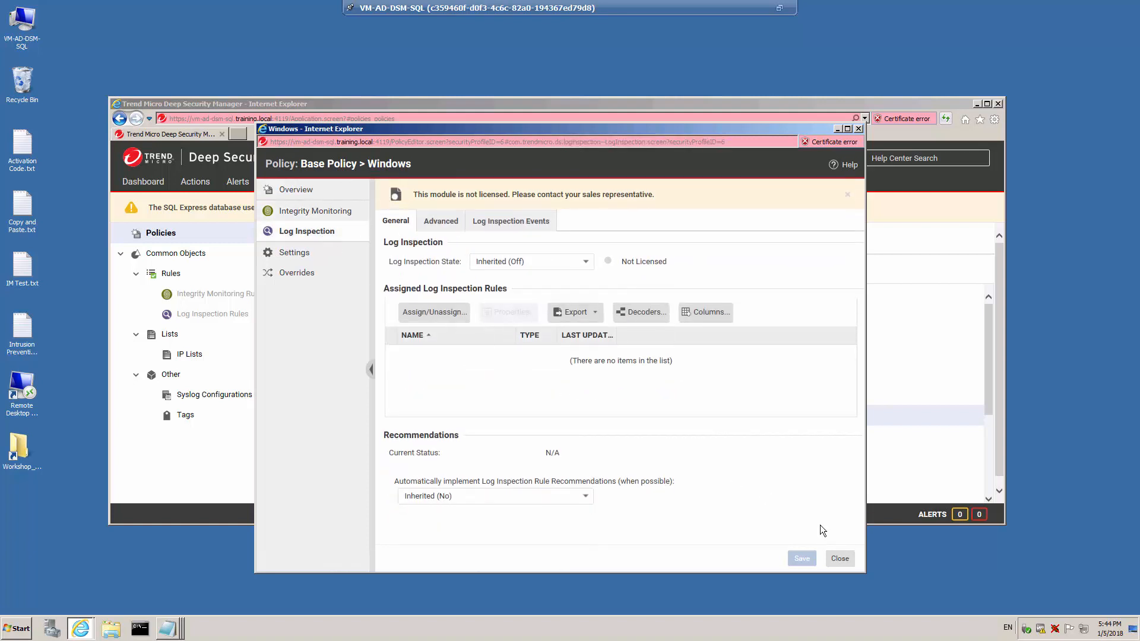
click(840, 559)
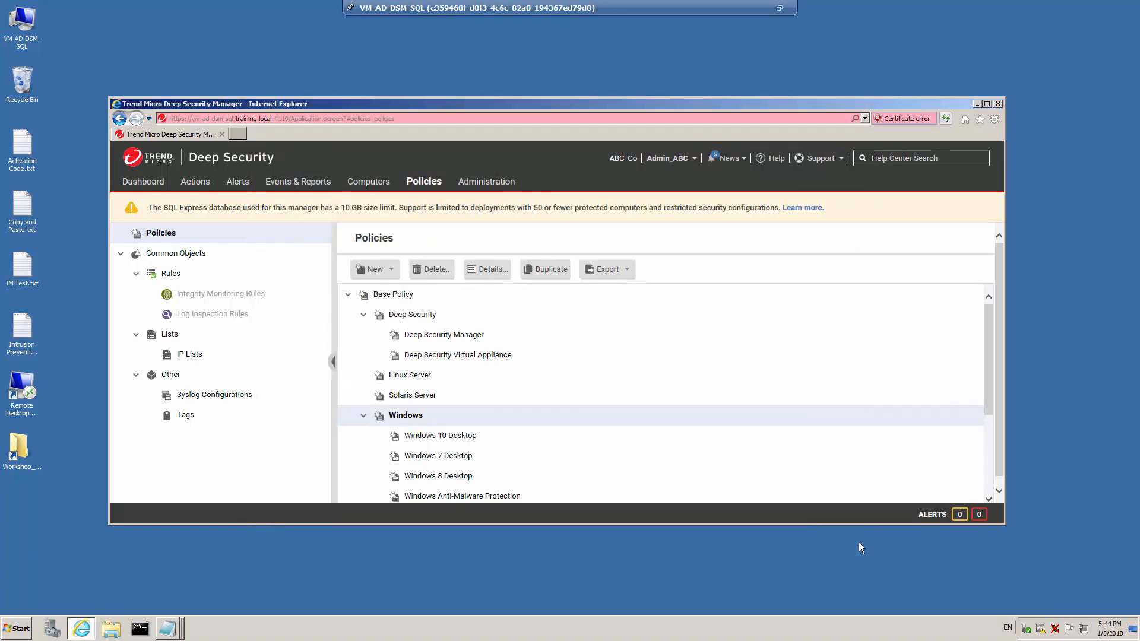
- Sign out and sign back in with account name XYZ_Ltd, username Admin_XYZ and the tenant admin's password
click(691, 158)
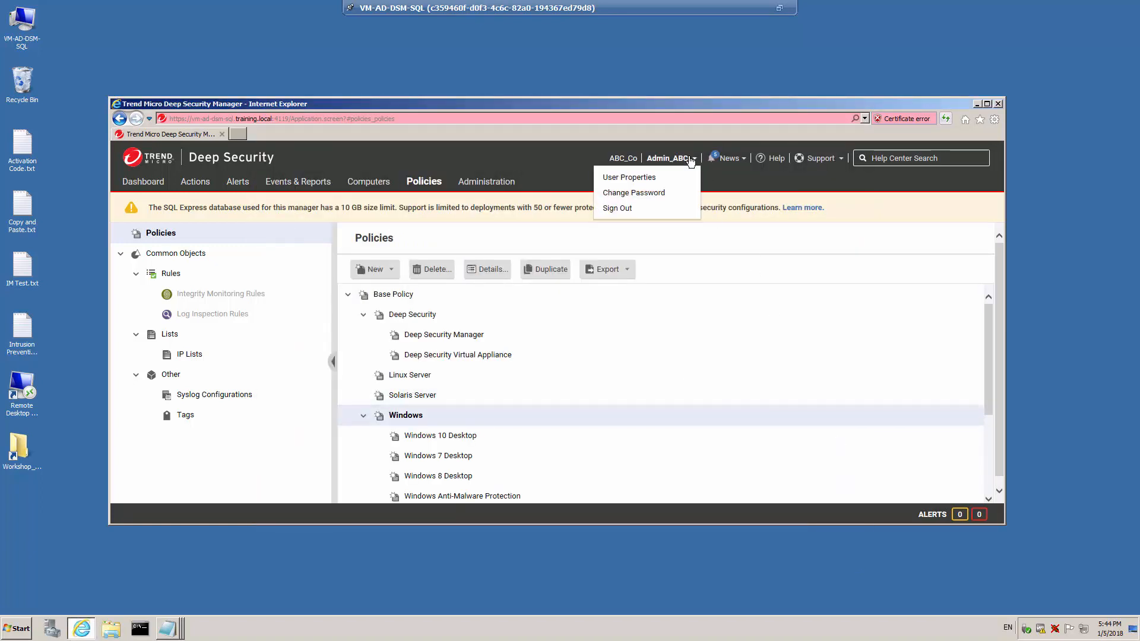
click(633, 211)
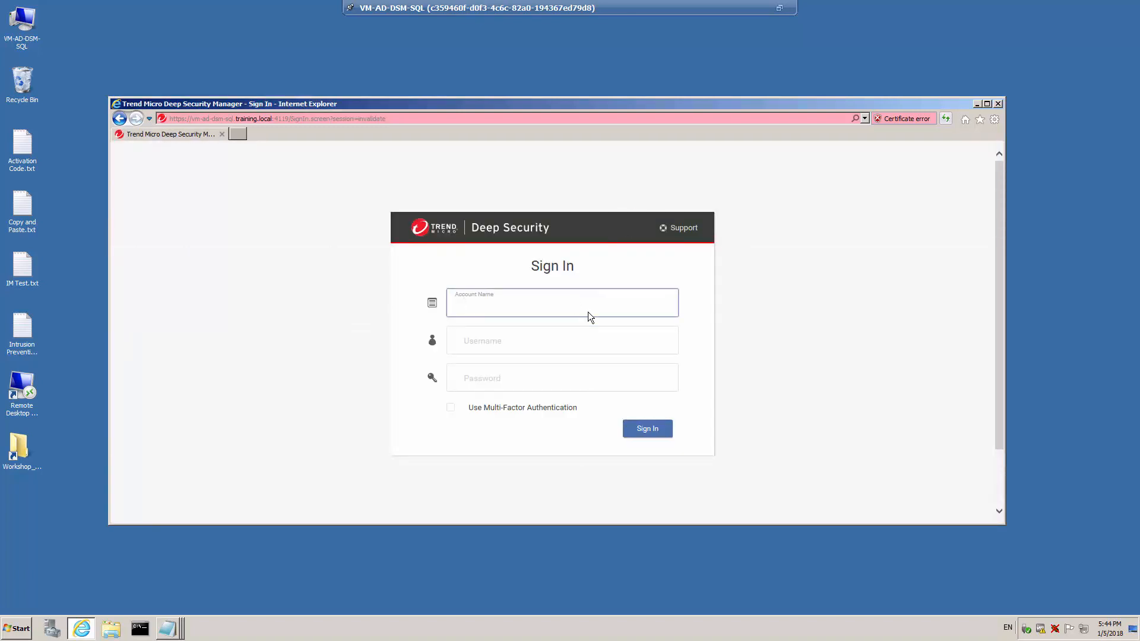
text(XYZ_Ltd)
click(576, 346)
text(Ad)
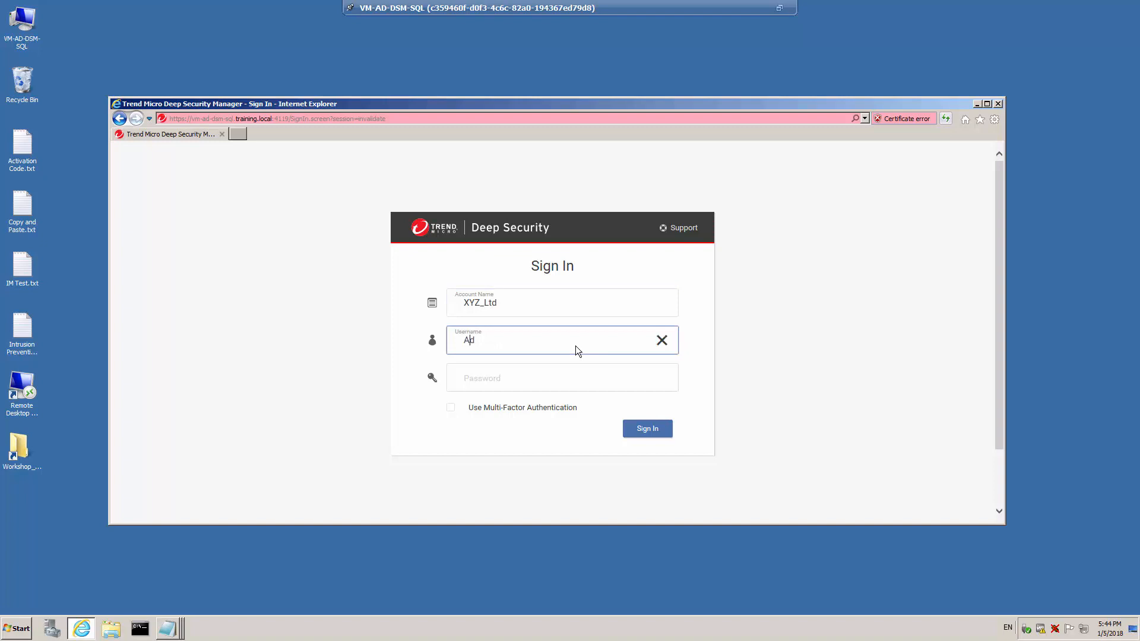
text(min_XYZ)
click(554, 376)
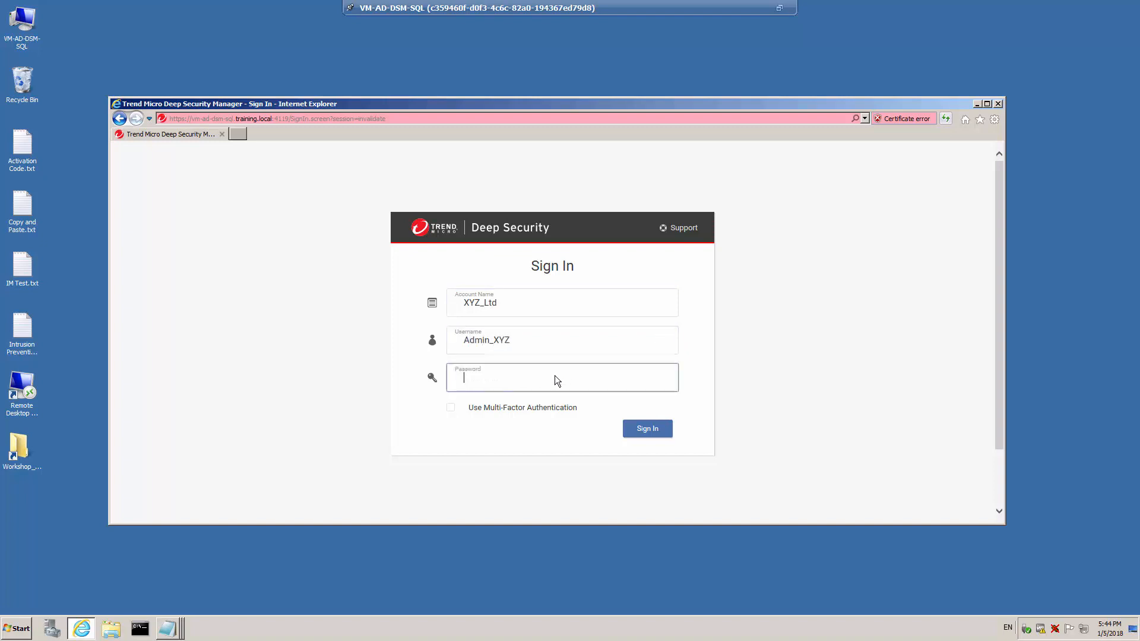
text(•••••••••••)
click(646, 427)
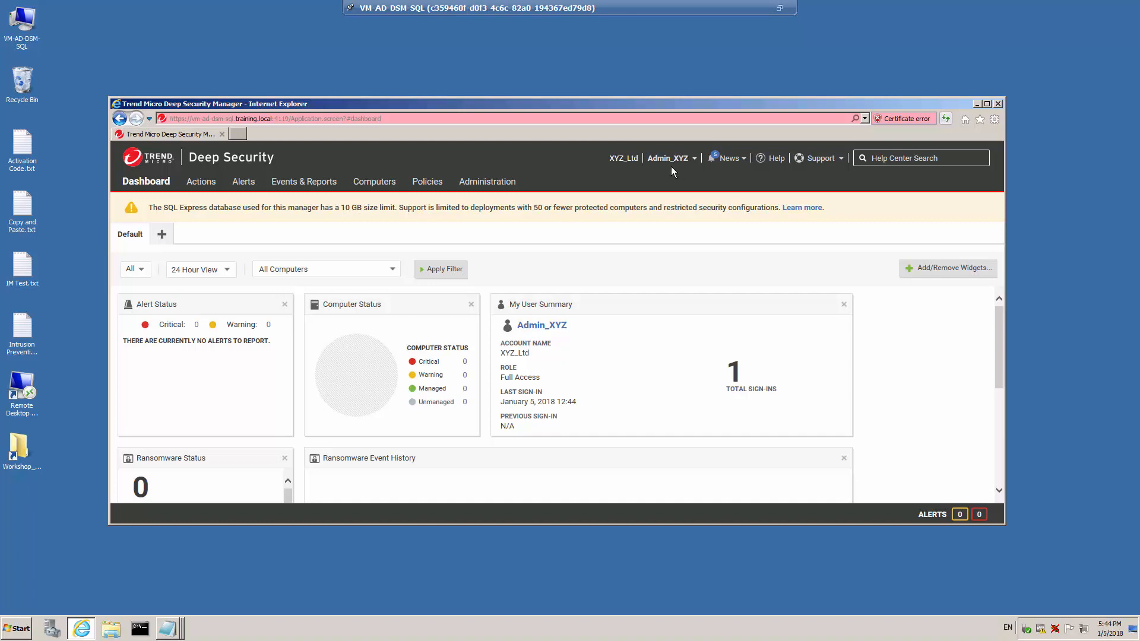
- Open the XYZ_Ltd tenant's Windows policy under Base Policy to inspect its available modules, then close it
click(427, 182)
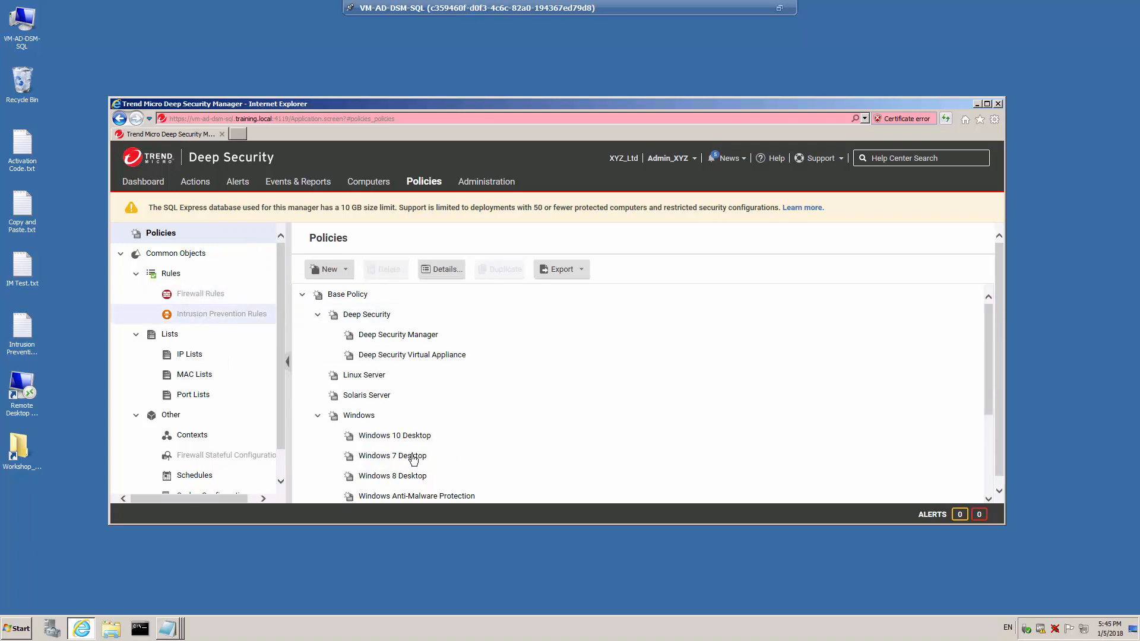
click(363, 416)
double_click(364, 416)
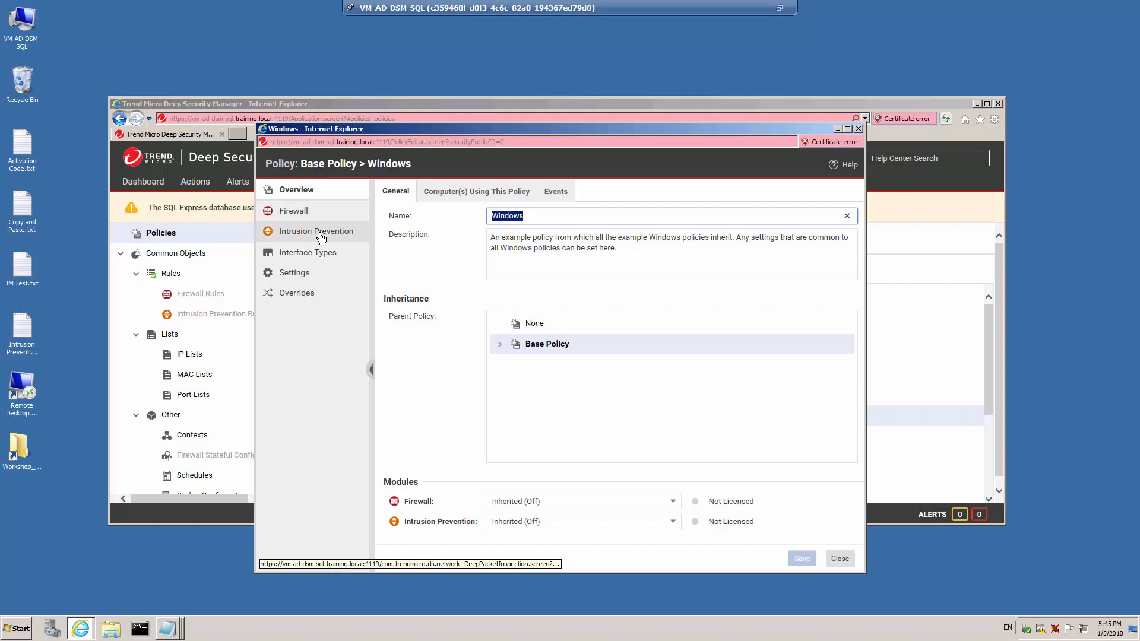
click(841, 560)
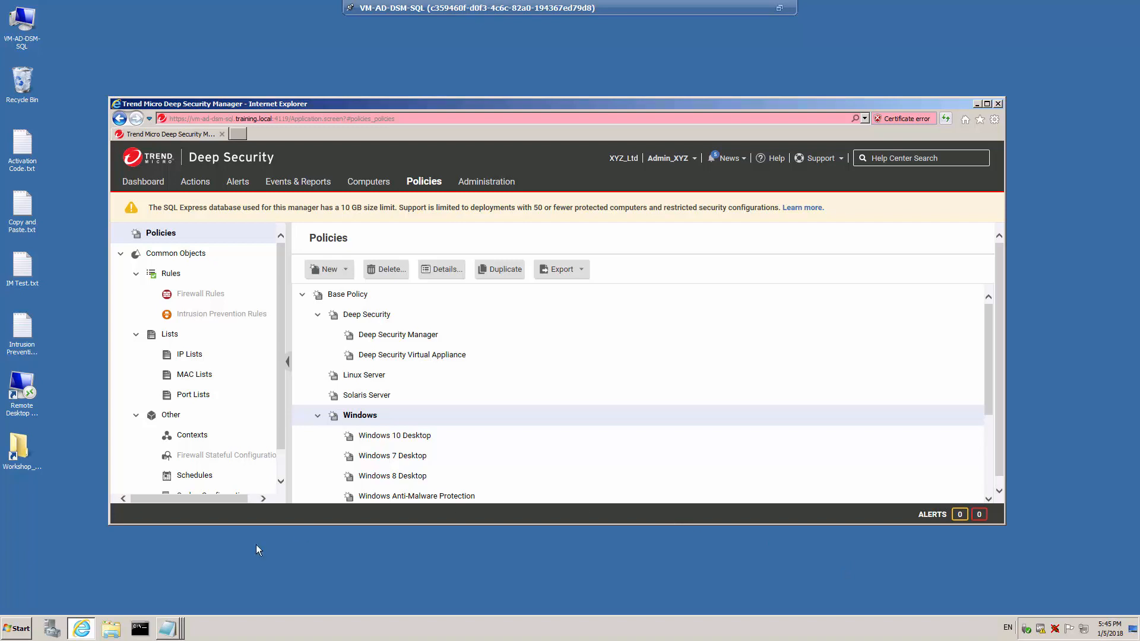
- Switch to SQL Server Management Studio and connect to the server with login sa and its password
click(16, 631)
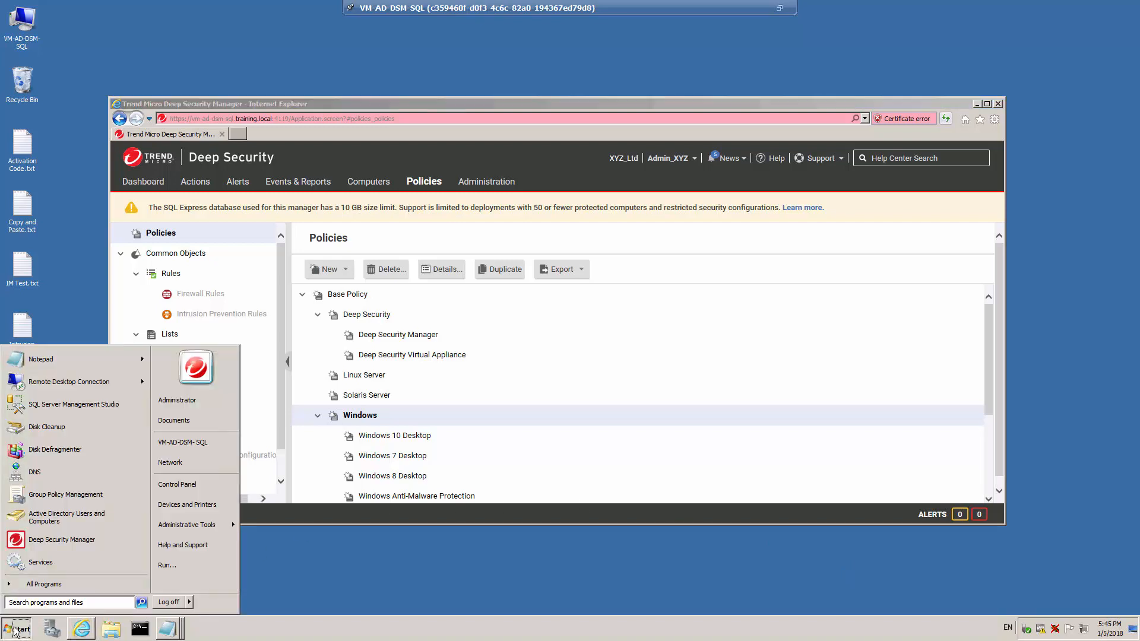
click(79, 406)
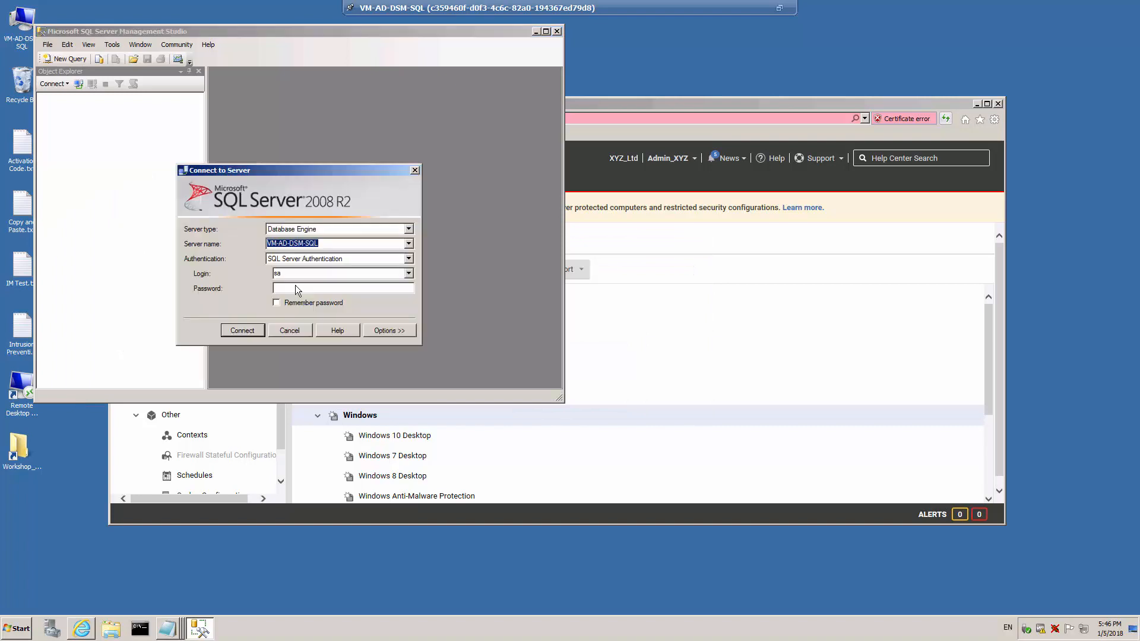
click(297, 289)
text(***)
click(250, 335)
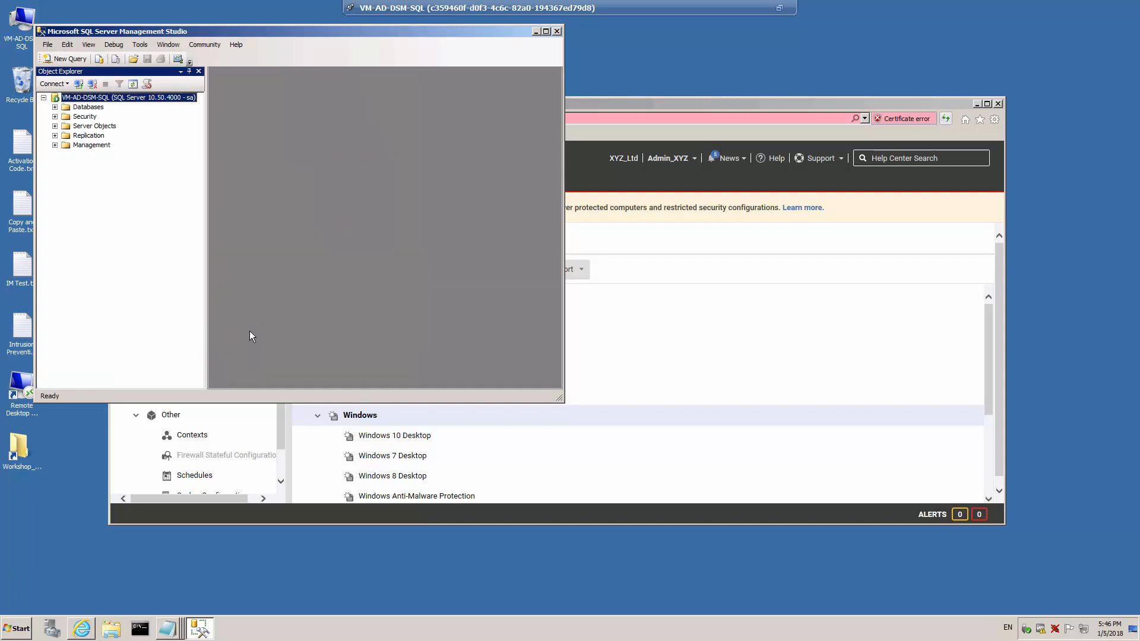
- Expand the server's databases to examine the DSM, dsm_1 and dsm_2 databases, then exit Management Studio
click(54, 108)
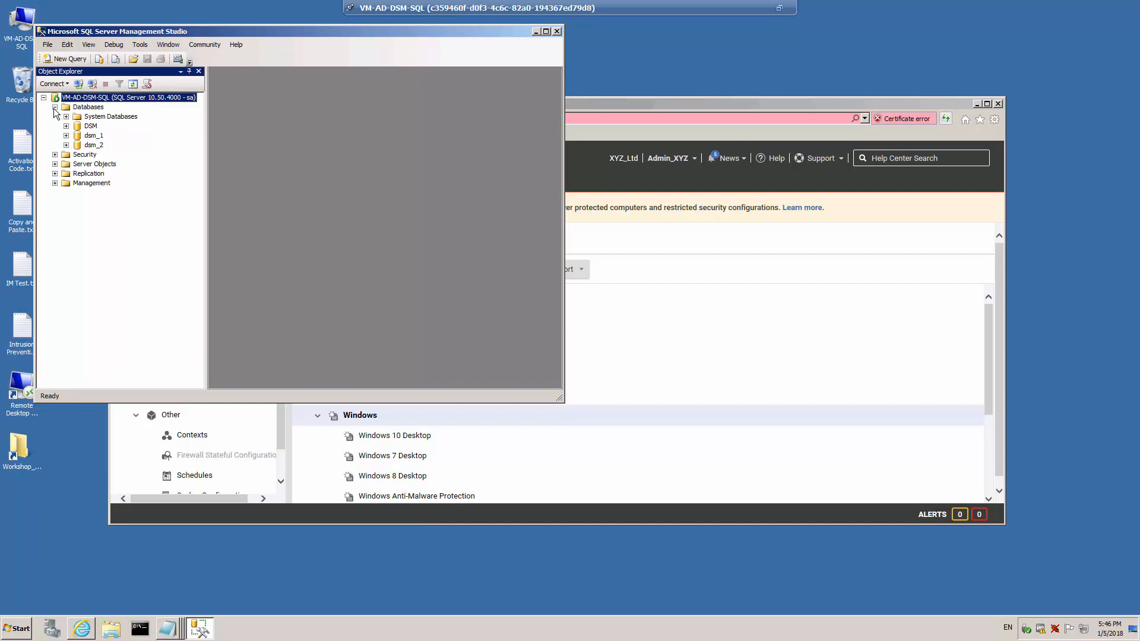
click(91, 126)
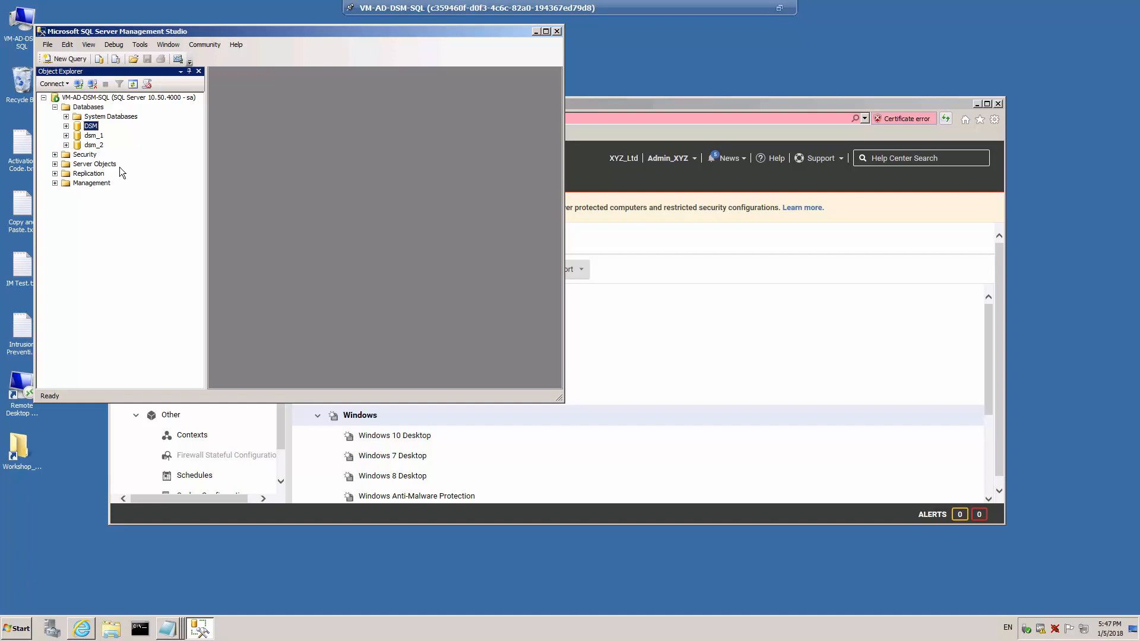
click(93, 137)
click(94, 146)
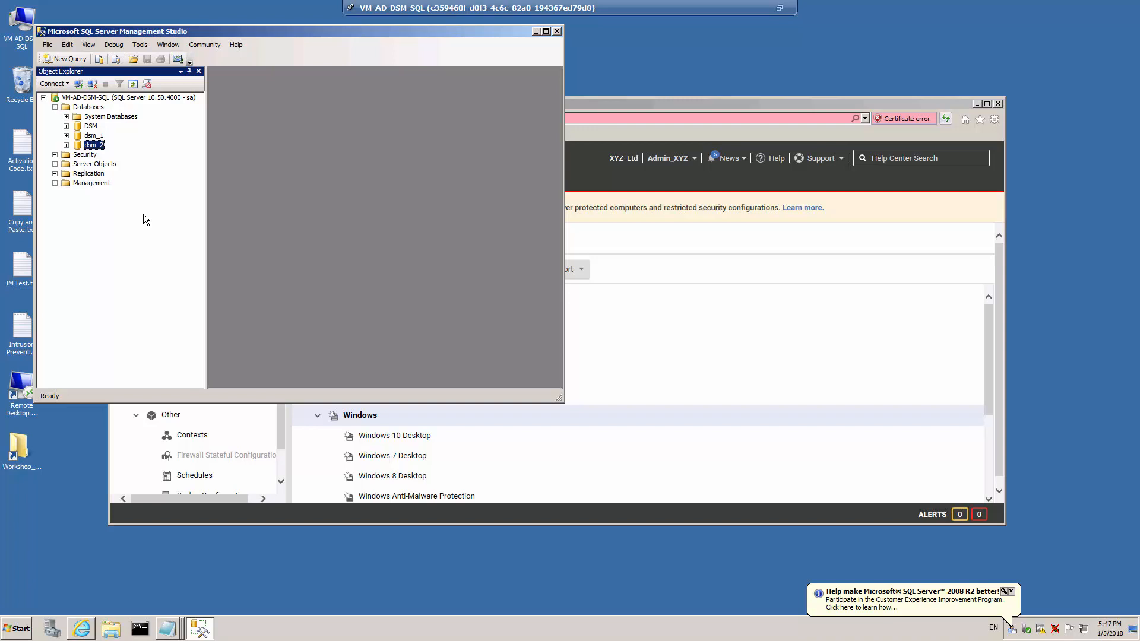
click(47, 45)
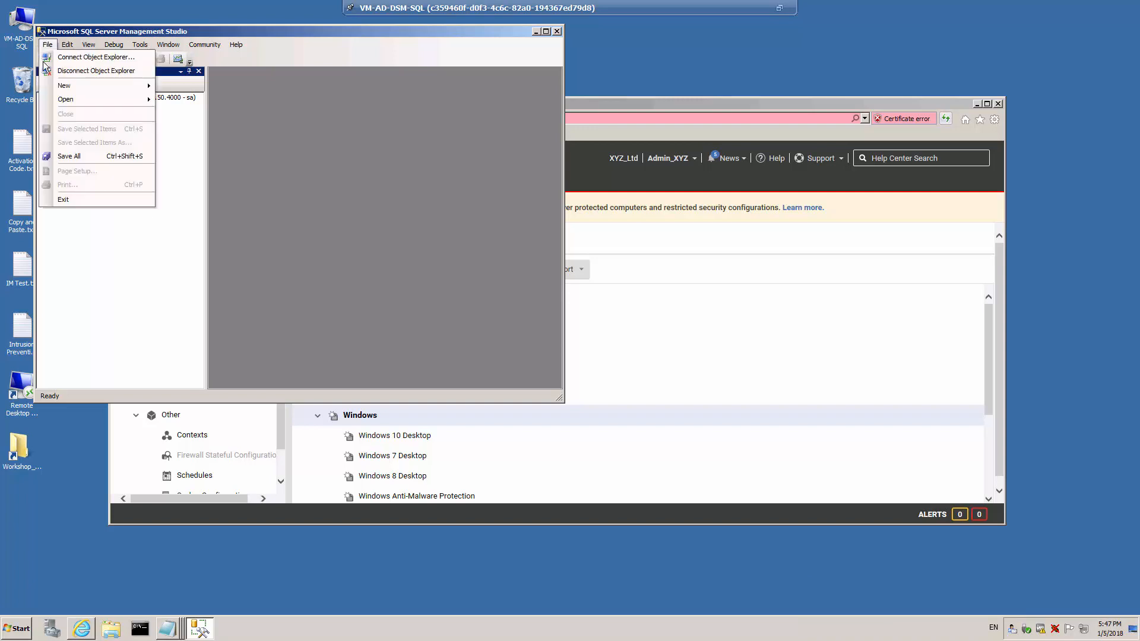
click(68, 198)
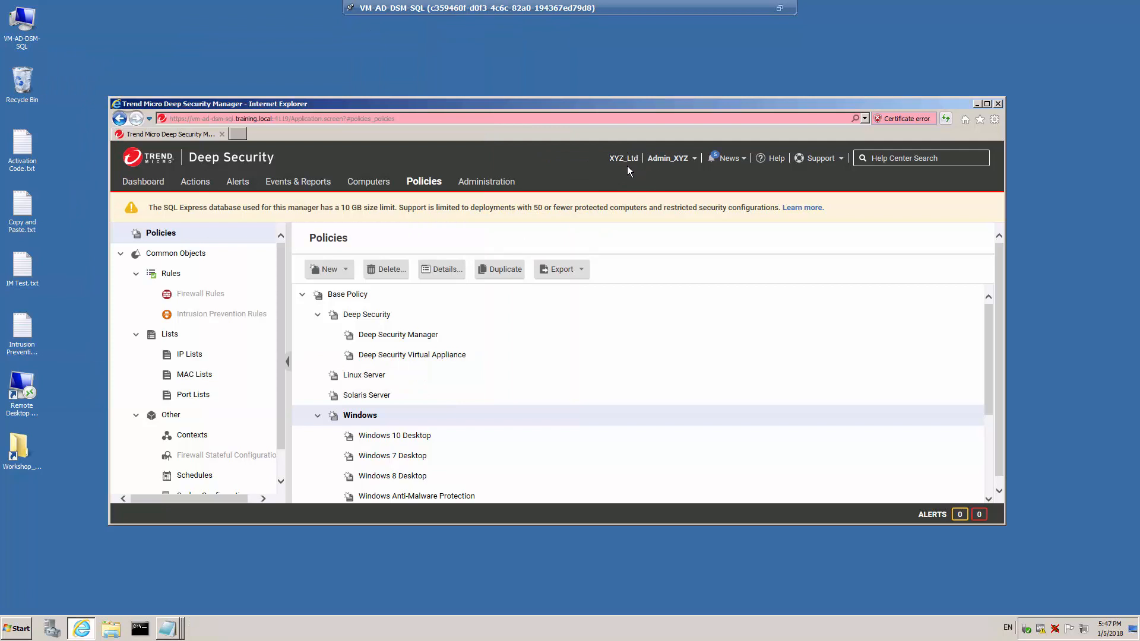
- Add a computer with hostname vm-client-01 to the tenant and close its details window
click(372, 182)
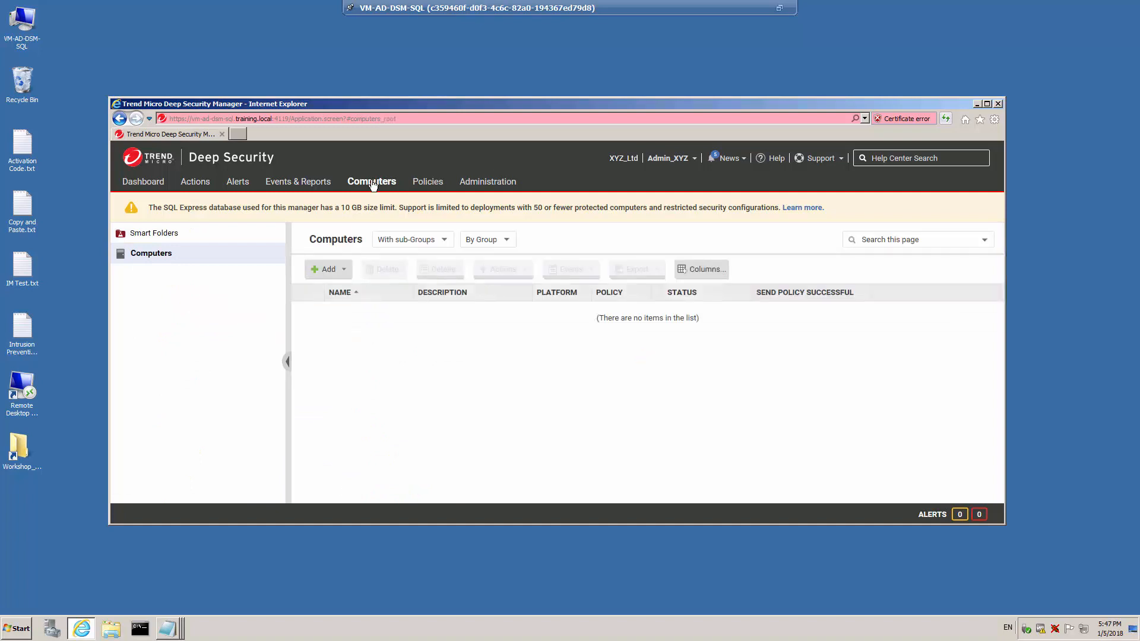
click(340, 271)
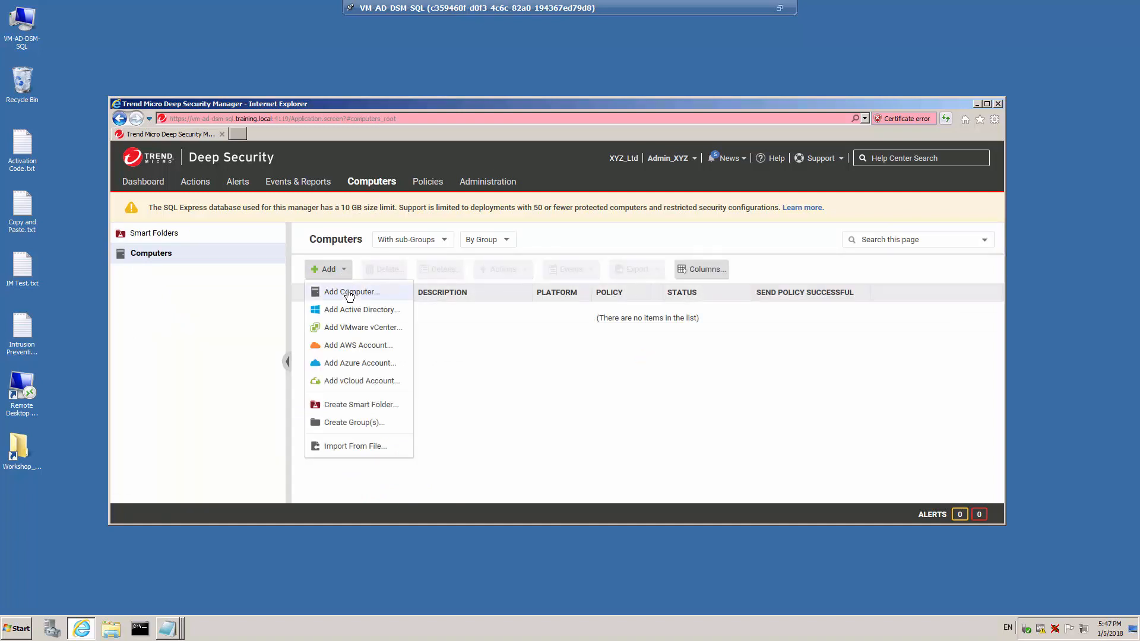
click(349, 294)
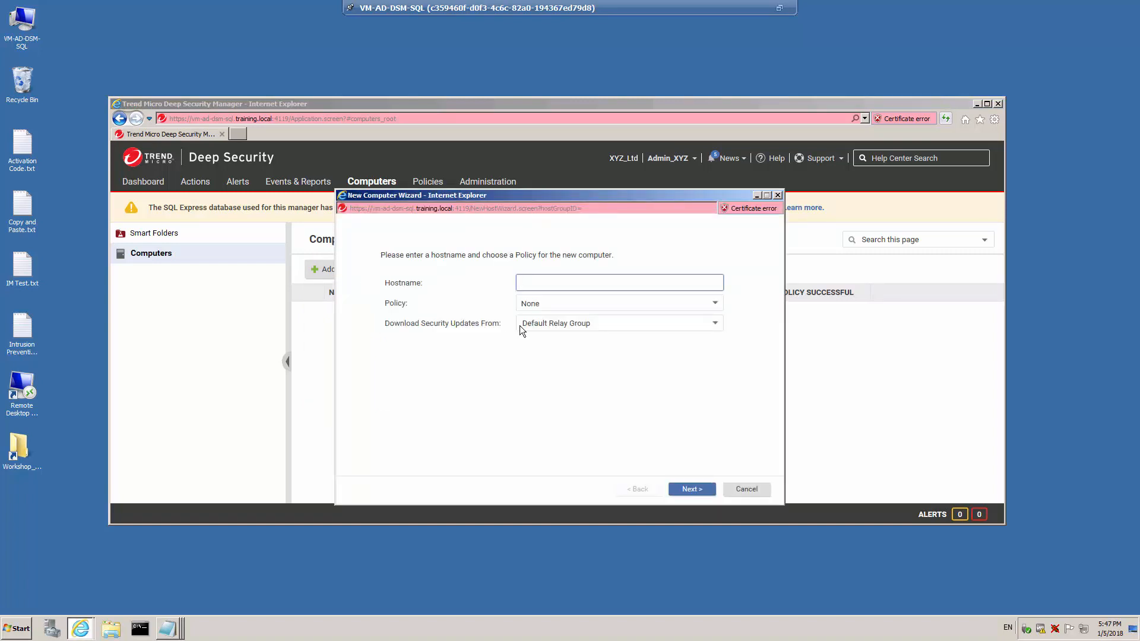
text(vm-client-01)
click(691, 490)
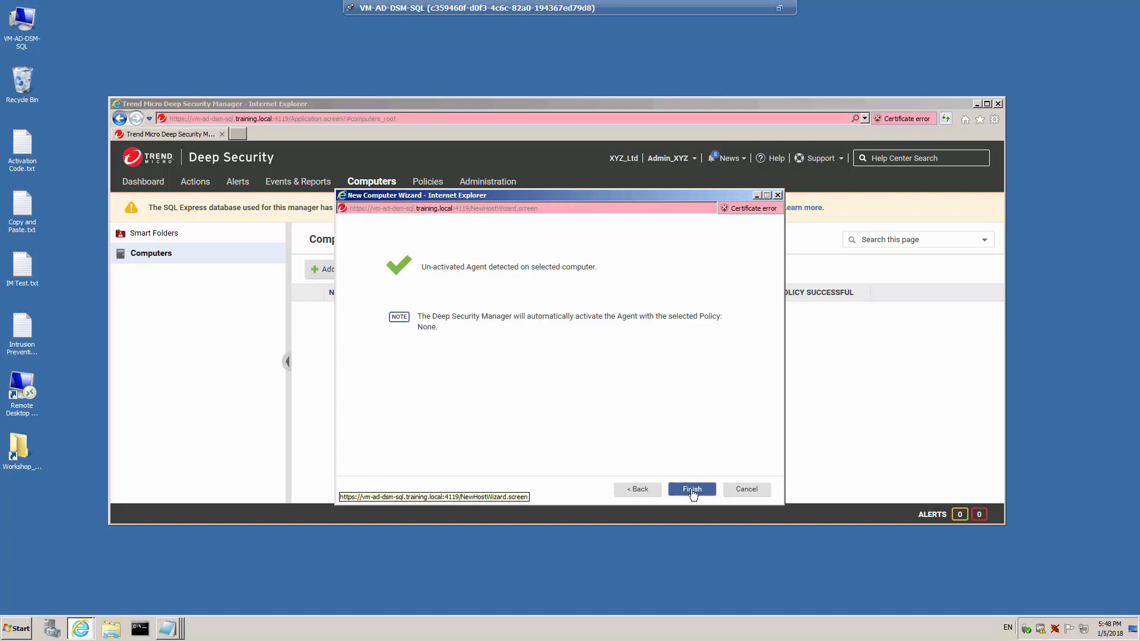
click(691, 491)
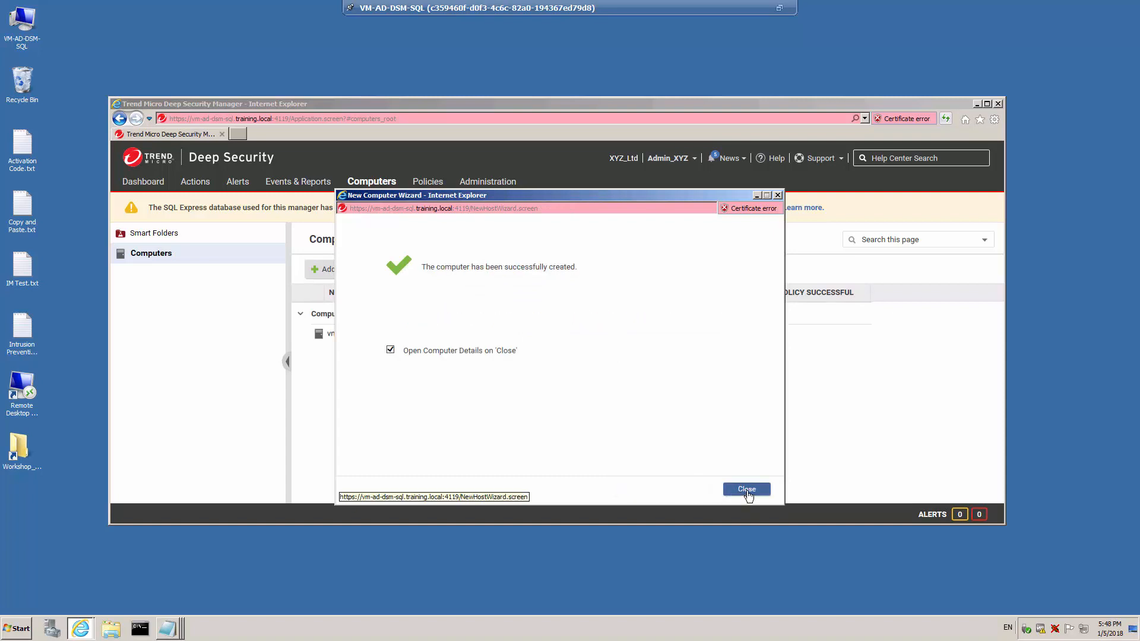
click(747, 490)
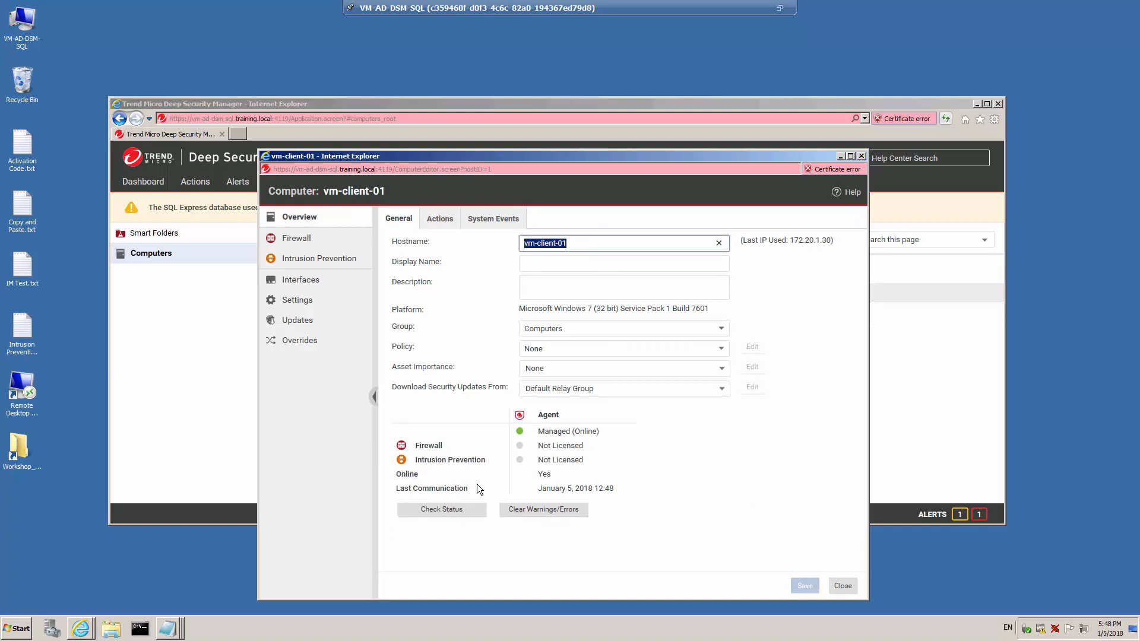
click(843, 587)
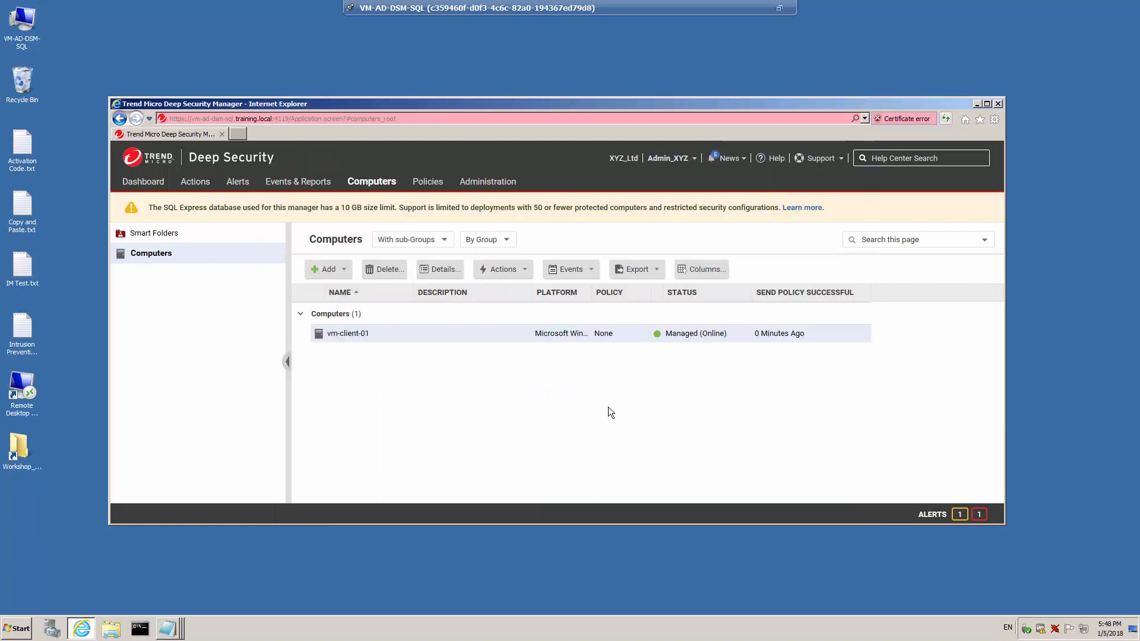